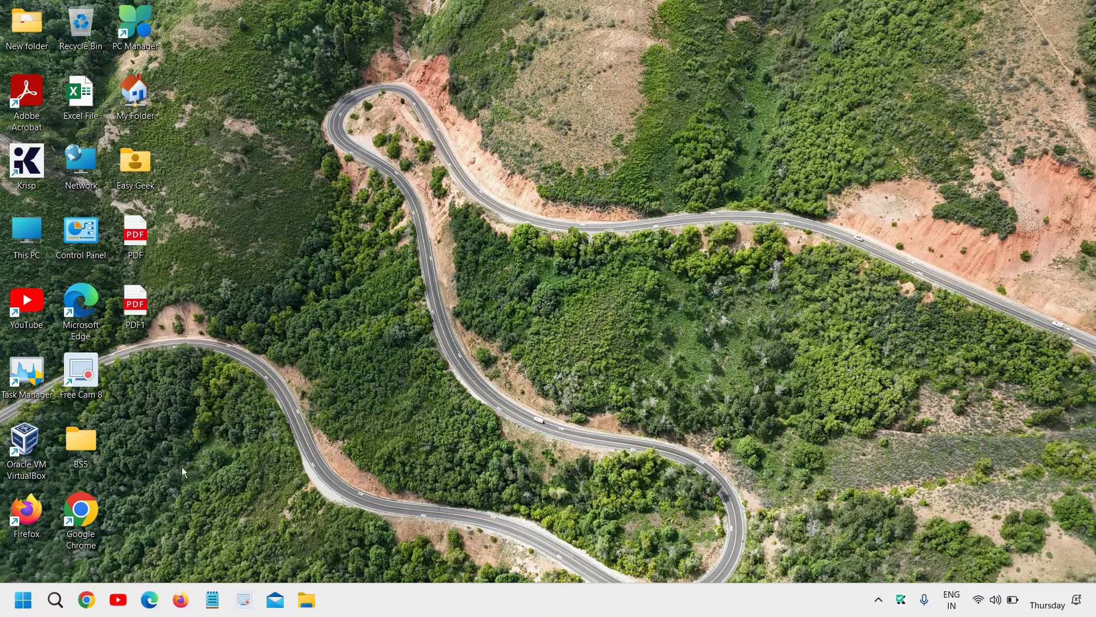
Search Google for 'download windows 11 iso' in a maximized Chrome window
{"action": "left_click", "coordinate": [87, 601]}
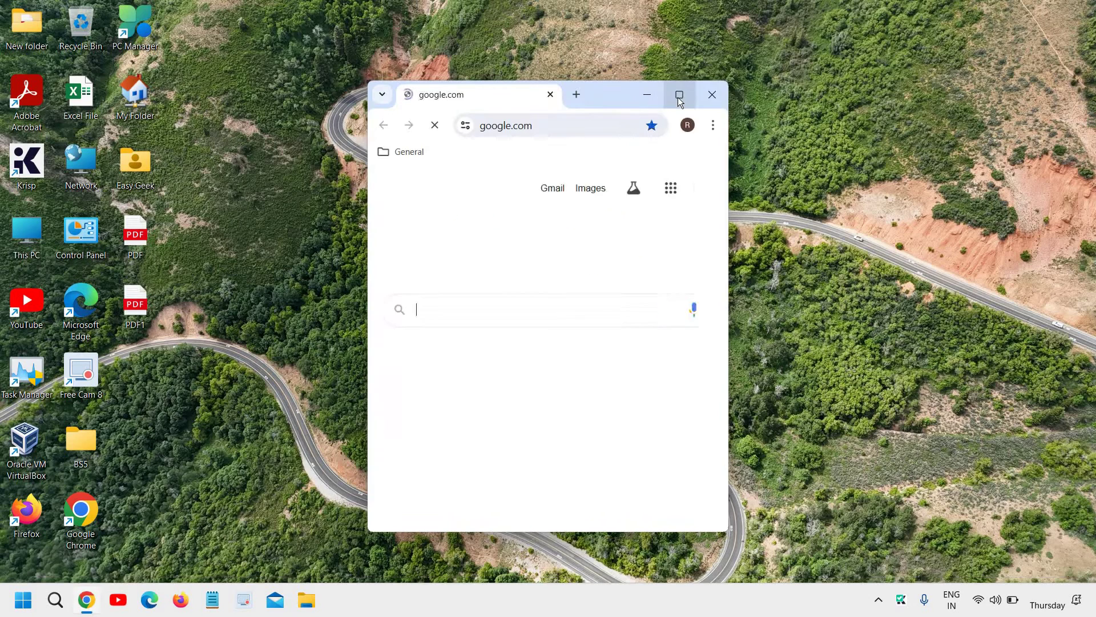
{"action": "left_click", "coordinate": [678, 95]}
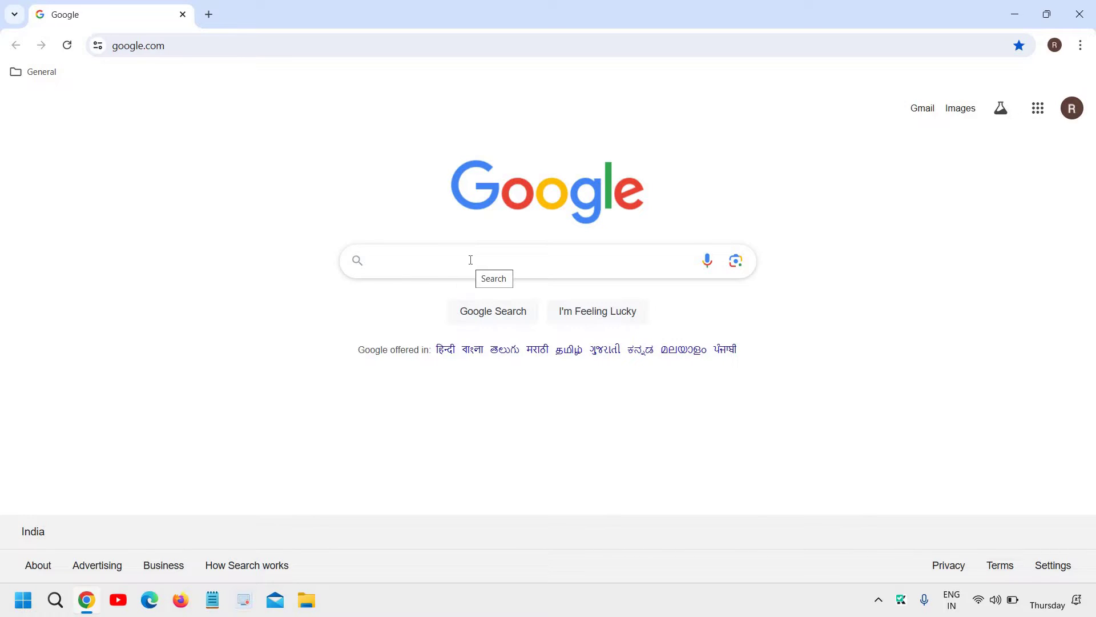
{"action": "type", "text": "download "}
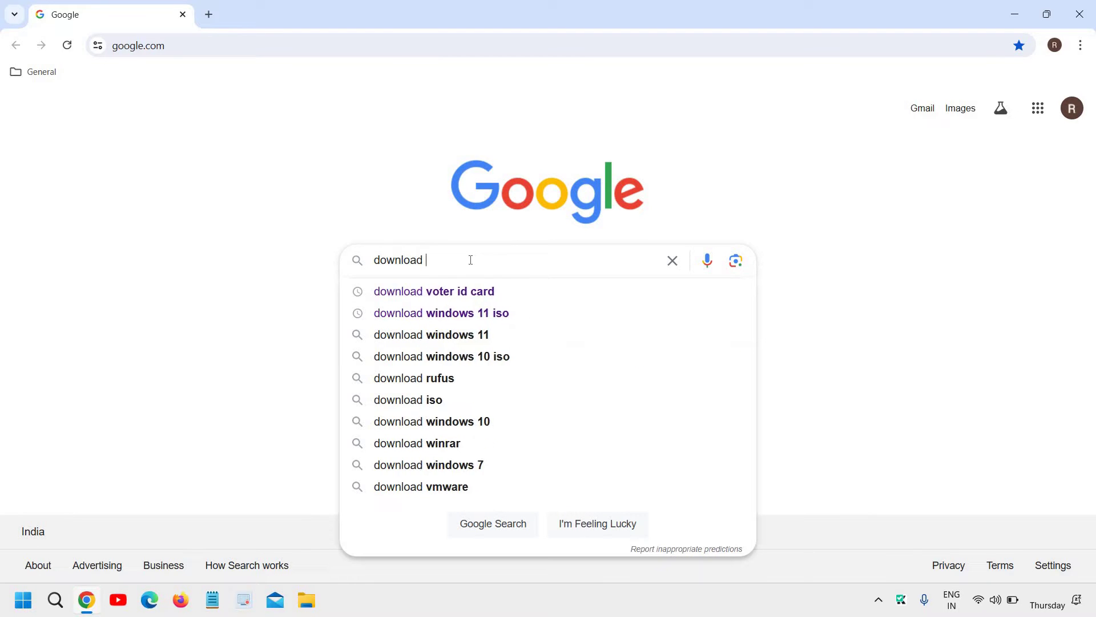
{"action": "type", "text": "windows 11"}
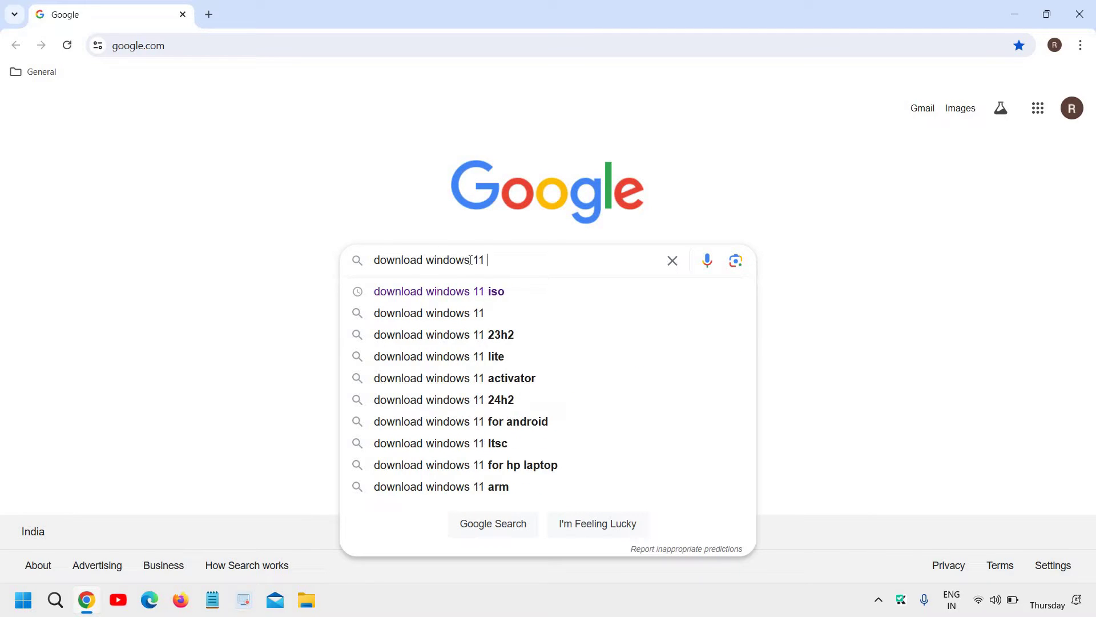
{"action": "type", "text": " iso"}
{"action": "key", "text": "Return"}
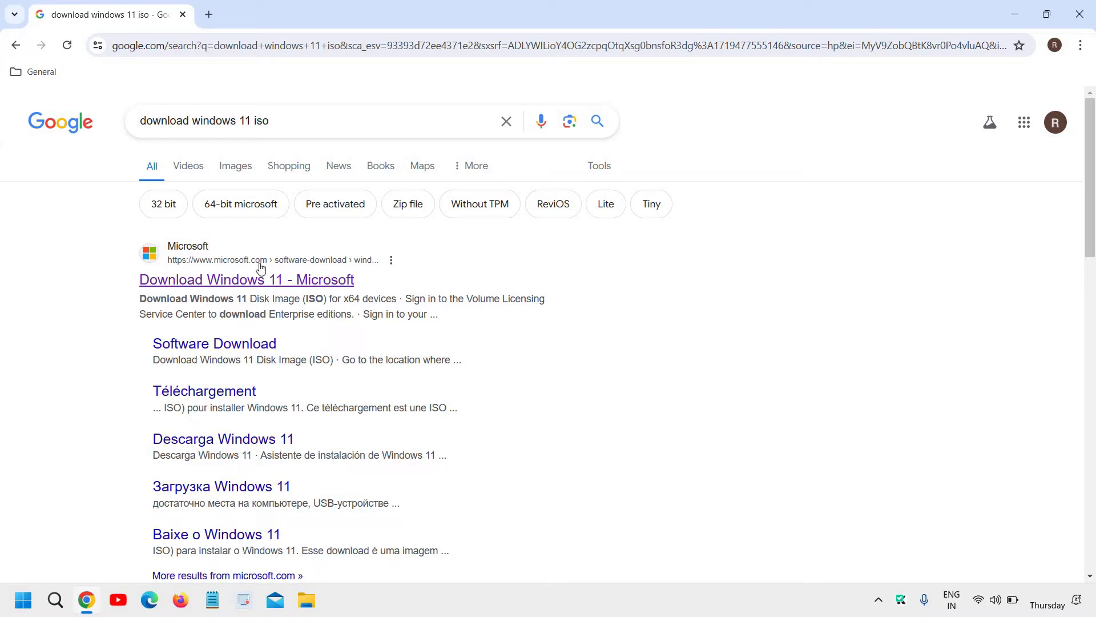
From the 'Download Windows 11 - Microsoft' result, pick 'Windows 11 (multi-edition ISO for x64 devices)' under Disk Image
{"action": "left_click", "coordinate": [294, 286]}
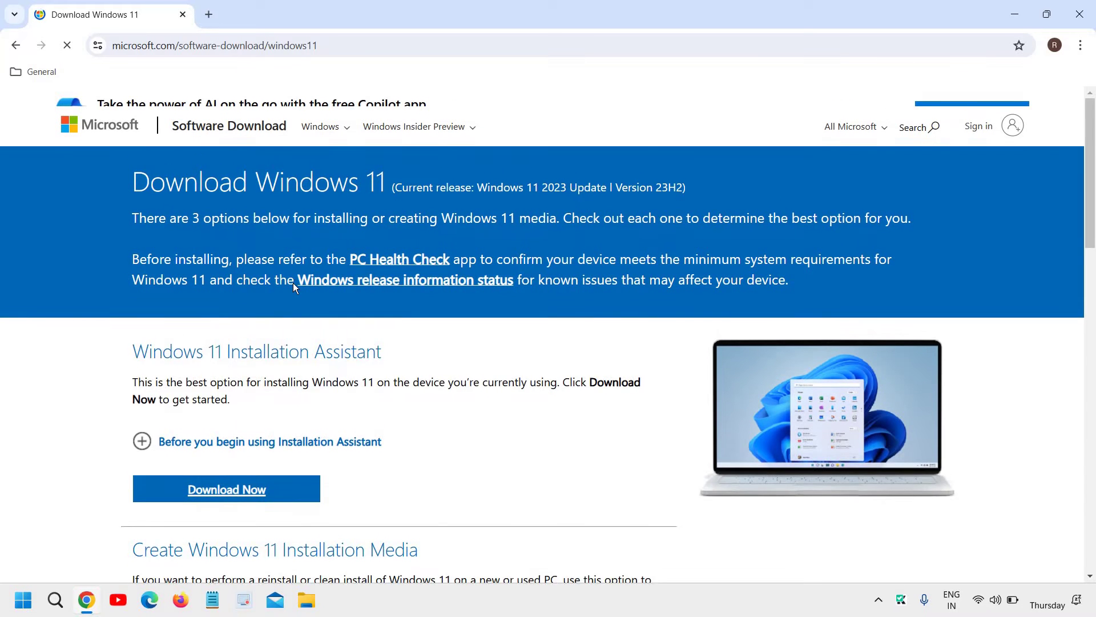
{"action": "scroll", "coordinate": [293, 283], "scroll_direction": "down", "scroll_amount": 6}
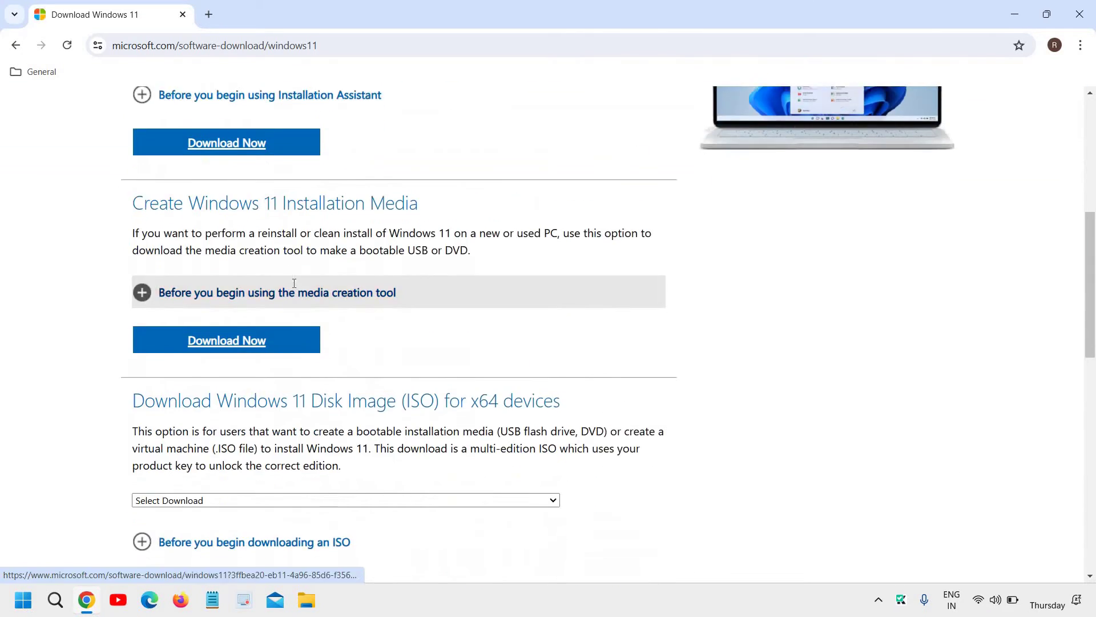
{"action": "scroll", "coordinate": [294, 283], "scroll_direction": "down", "scroll_amount": 3}
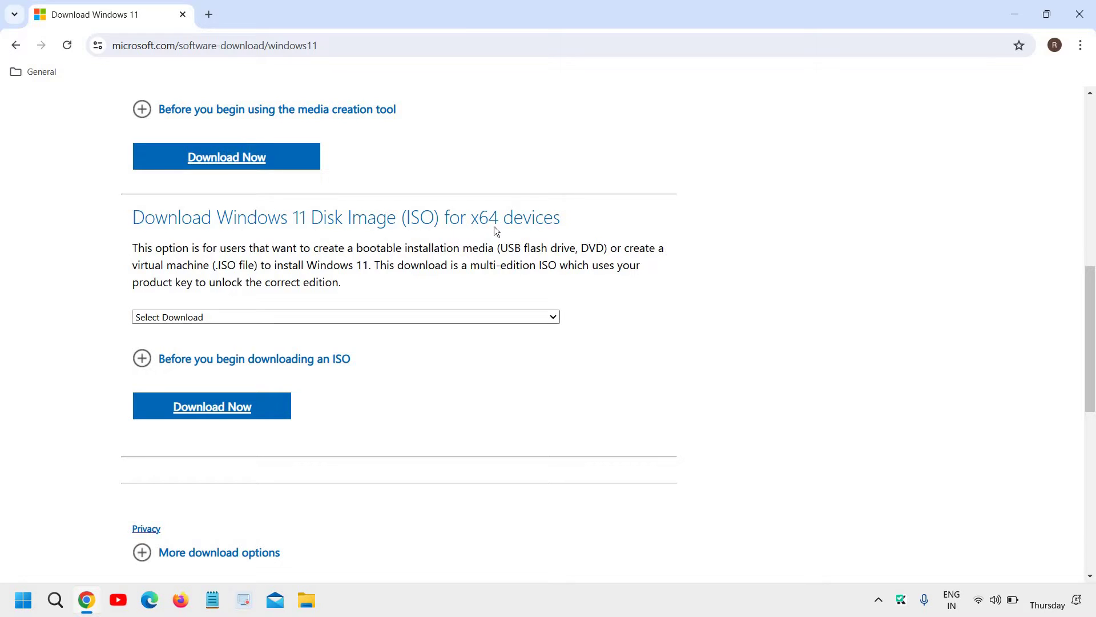
{"action": "left_click", "coordinate": [485, 318]}
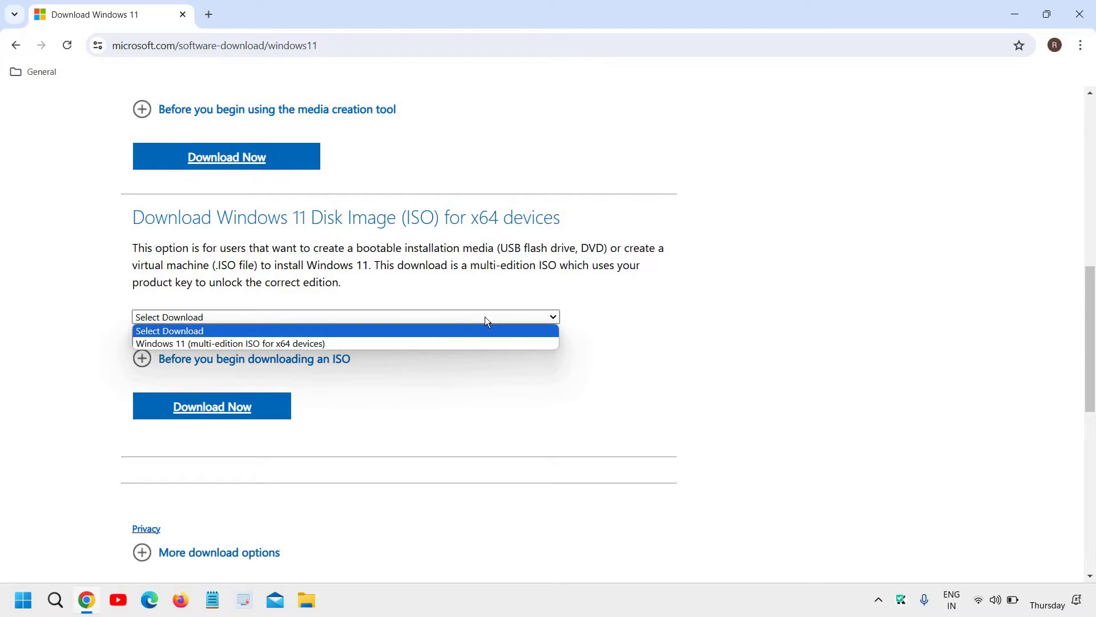
{"action": "left_click", "coordinate": [430, 342]}
{"action": "scroll", "coordinate": [625, 305], "scroll_direction": "up", "scroll_amount": 2}
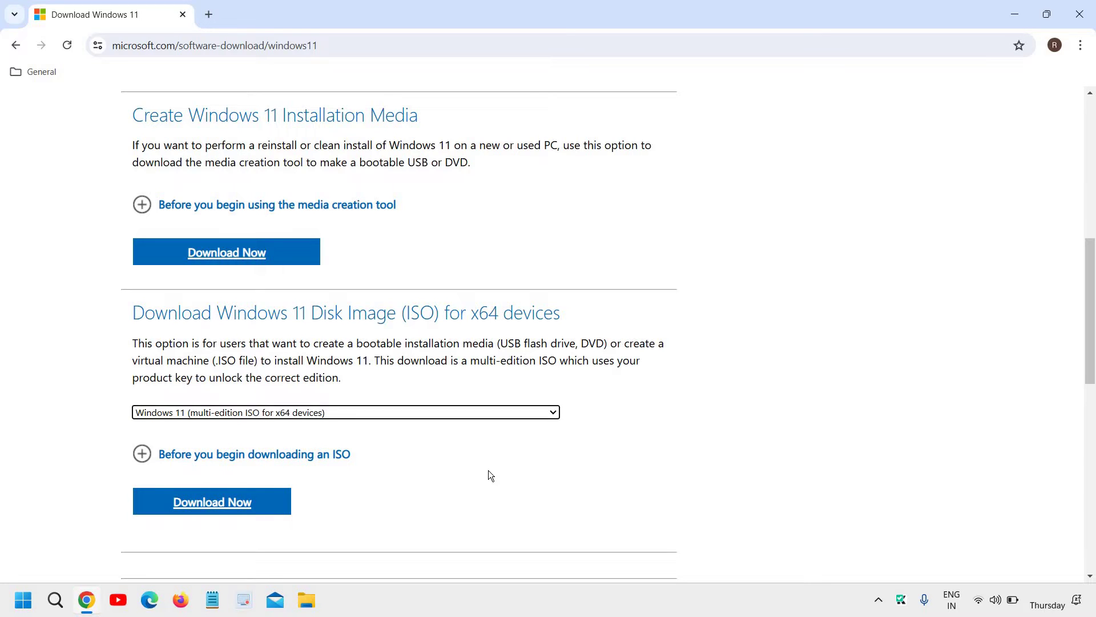
Request the ISO download with English (United States) as the confirmed product language
{"action": "left_click", "coordinate": [249, 510]}
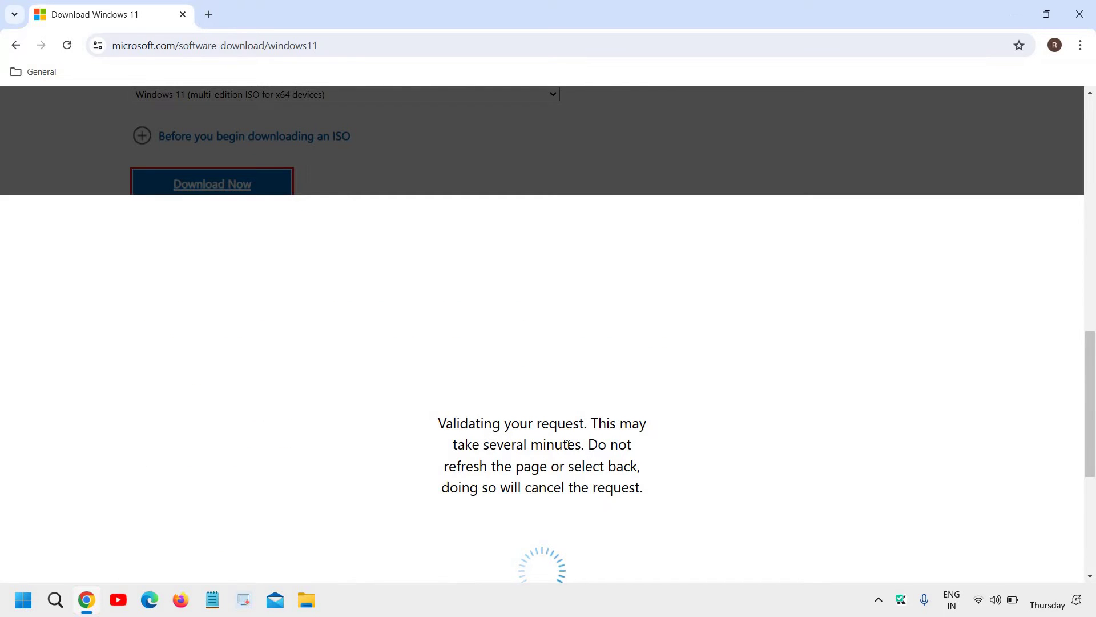
{"action": "left_click", "coordinate": [290, 353]}
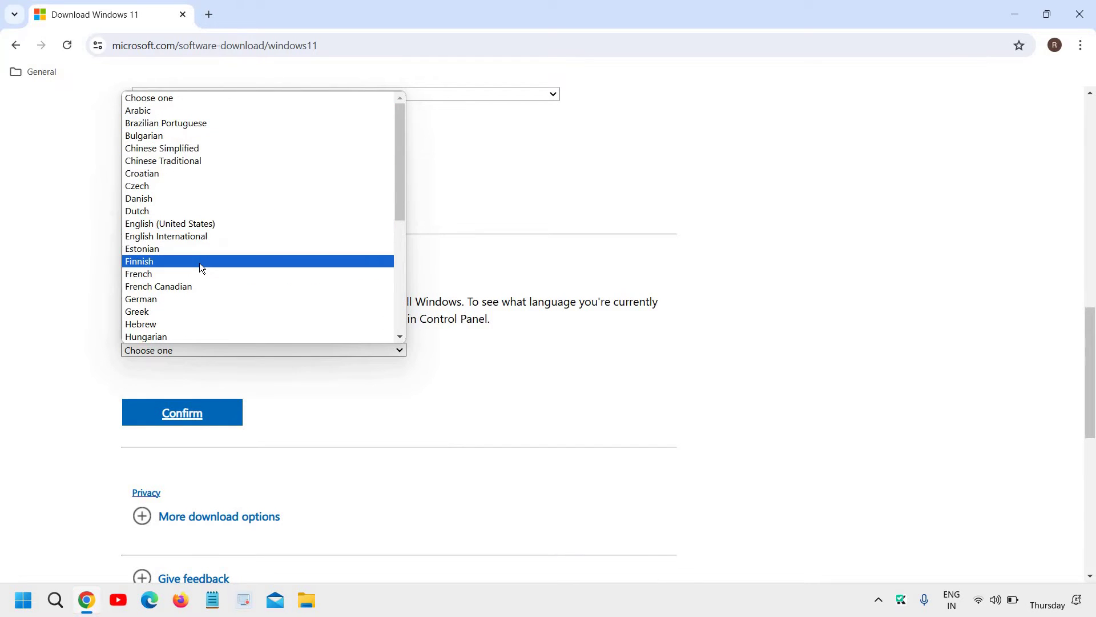
{"action": "scroll", "coordinate": [200, 265], "scroll_direction": "down", "scroll_amount": 5}
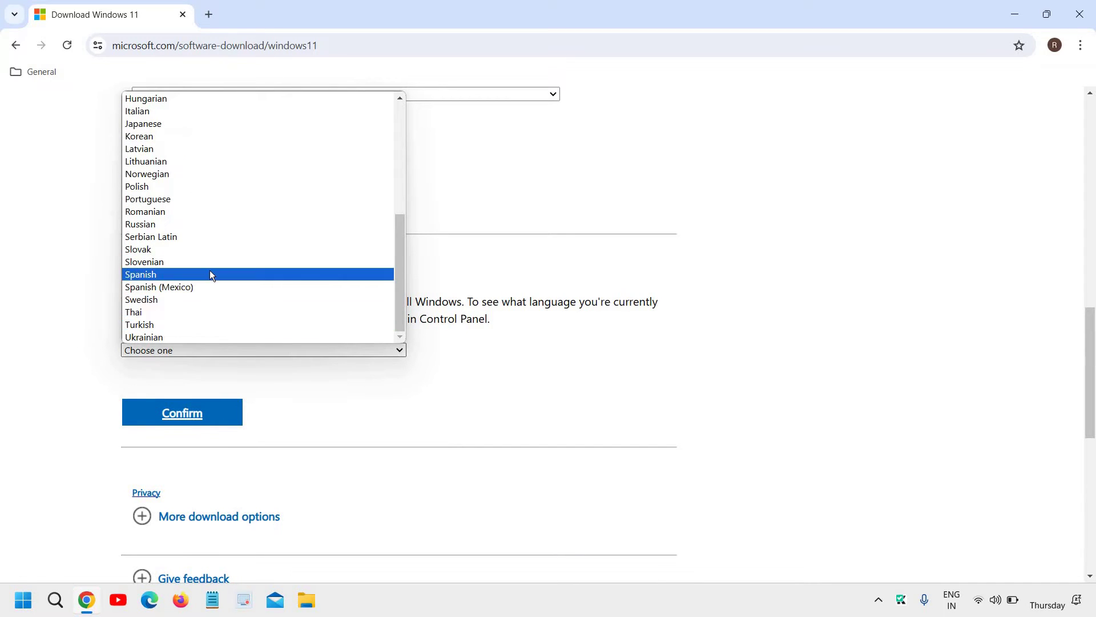
{"action": "scroll", "coordinate": [210, 269], "scroll_direction": "up", "scroll_amount": 5}
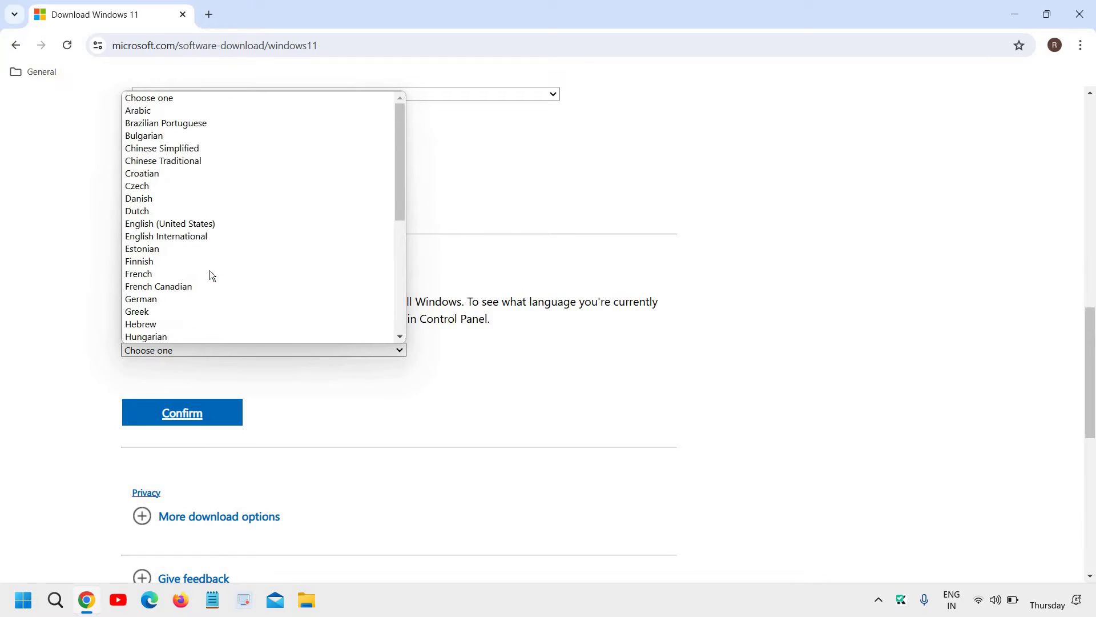
{"action": "left_click", "coordinate": [184, 223]}
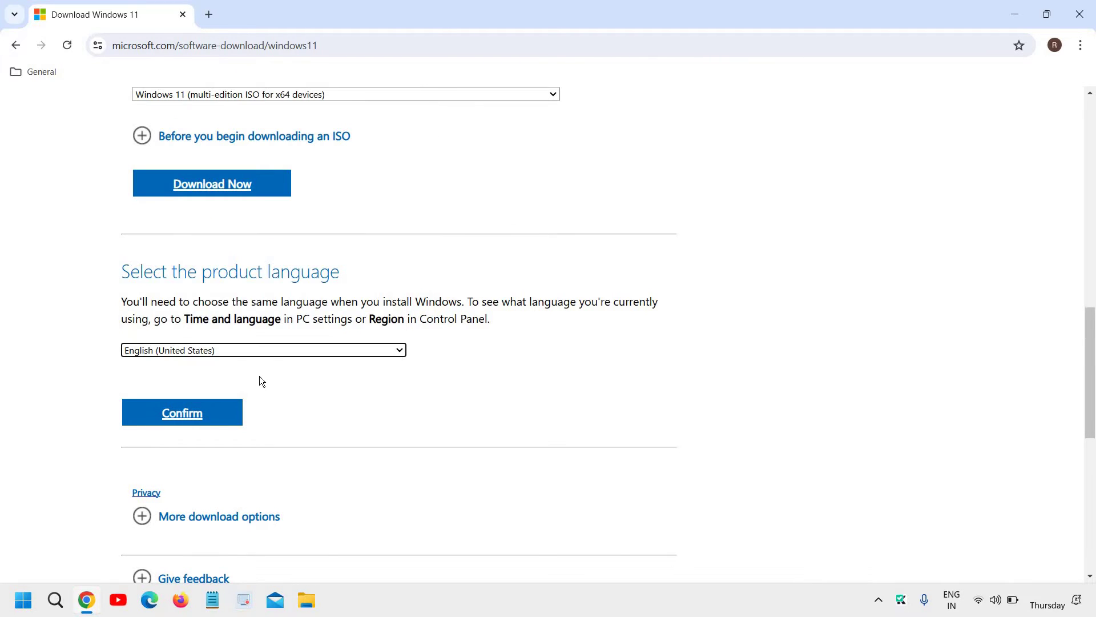
{"action": "left_click", "coordinate": [183, 416]}
{"action": "left_click", "coordinate": [183, 416]}
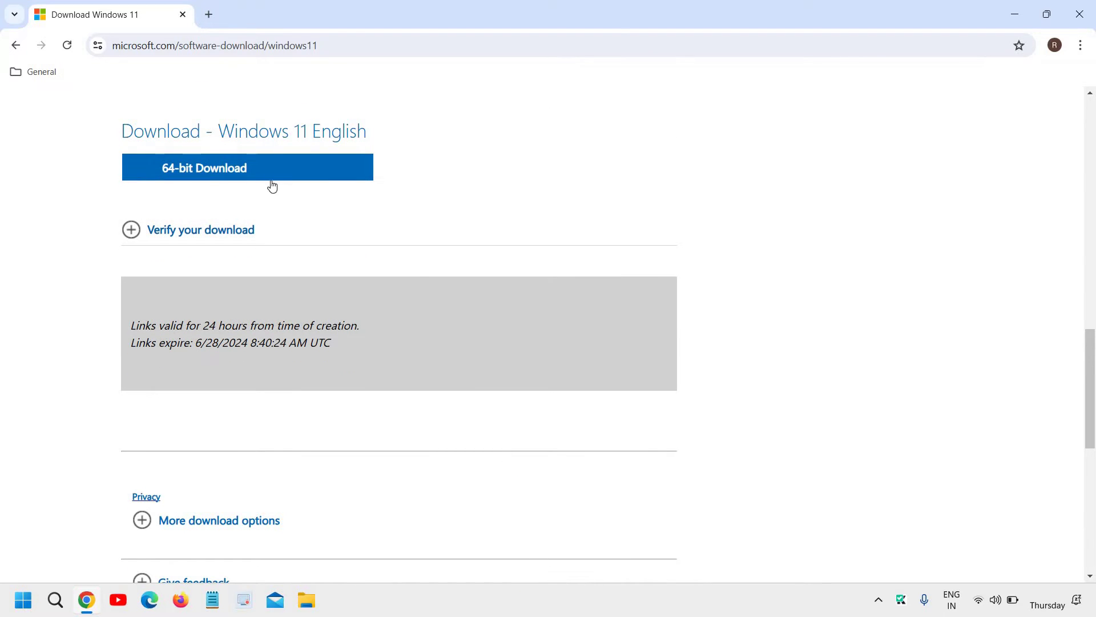
Start the 64-bit Win11_23H2_English_x64v2.iso download, then cancel it from the downloads list
{"action": "left_click", "coordinate": [228, 170]}
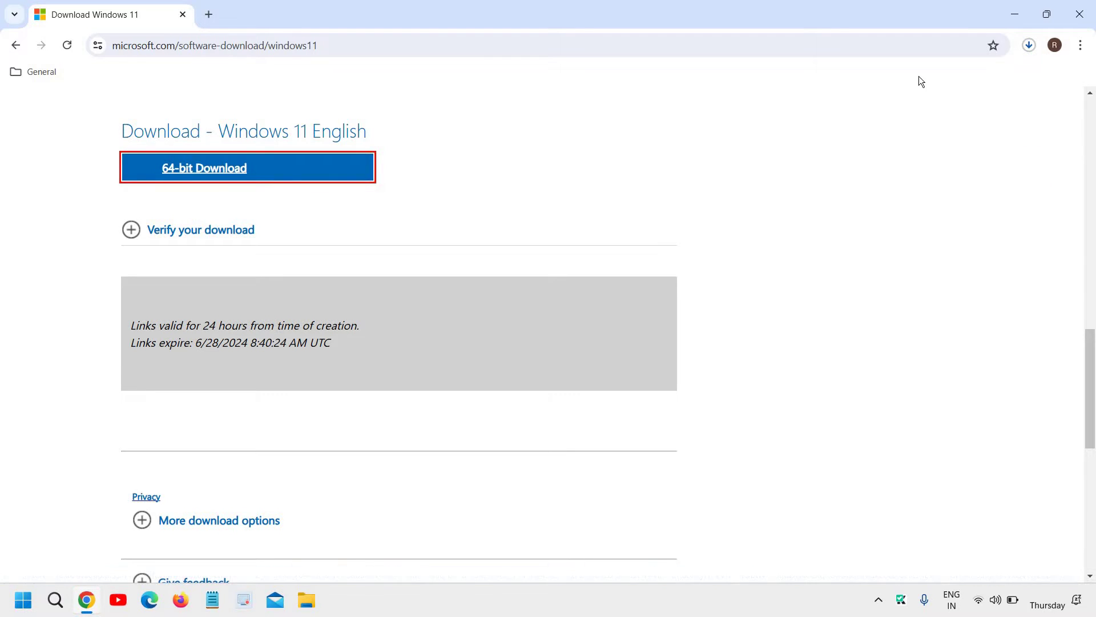
{"action": "left_click", "coordinate": [1027, 45]}
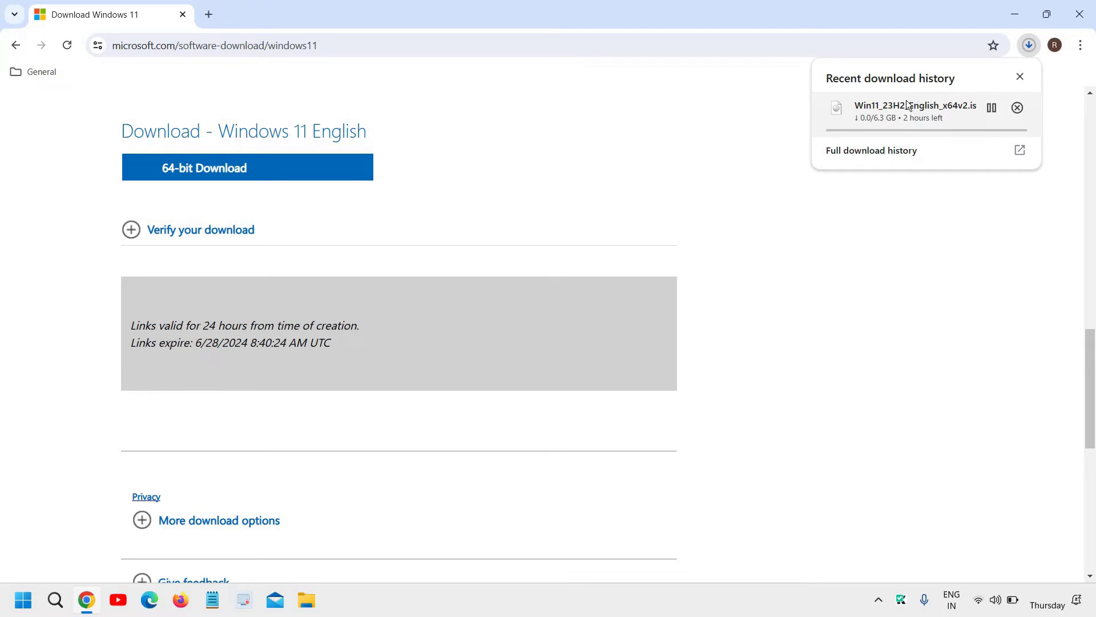
{"action": "left_click", "coordinate": [1017, 109]}
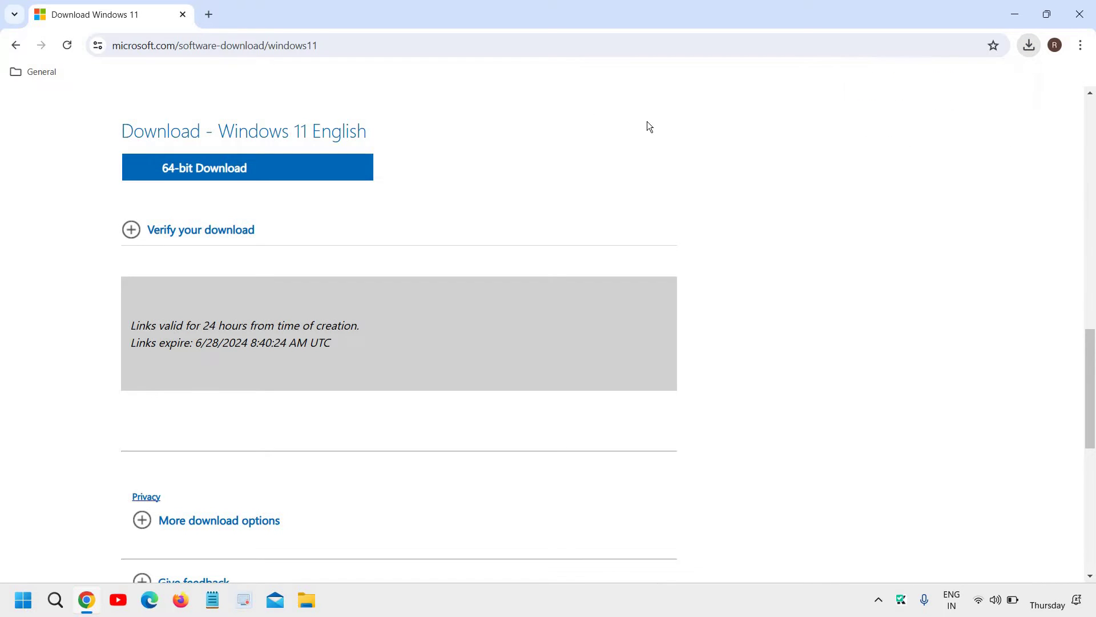
Return to the Google homepage and search for 'rufus download'
{"action": "left_click", "coordinate": [505, 43]}
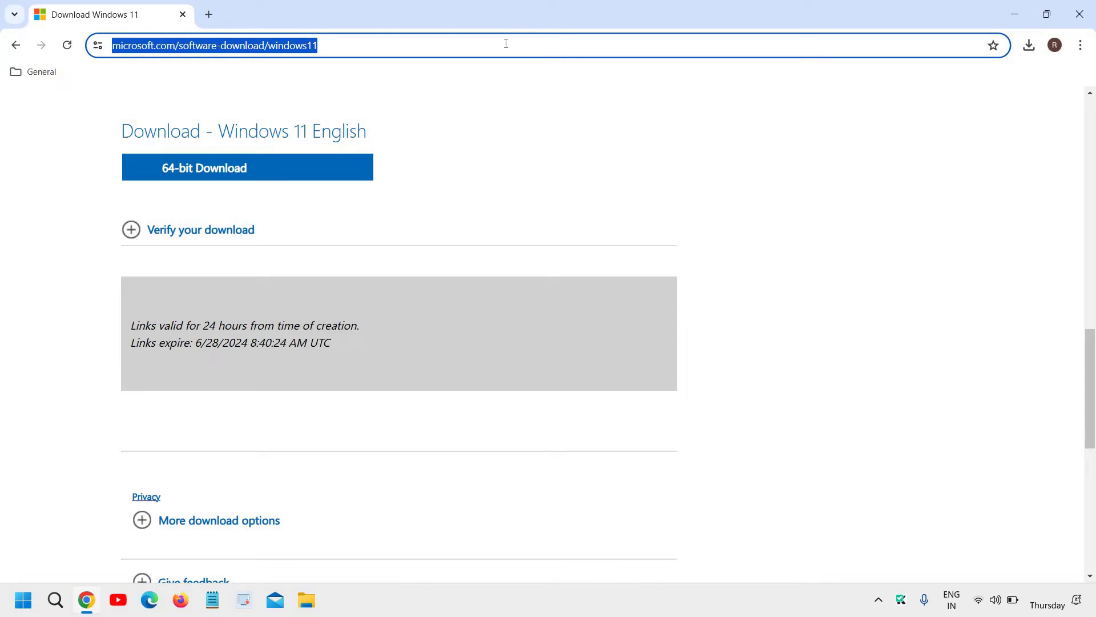
{"action": "type", "text": "google.com"}
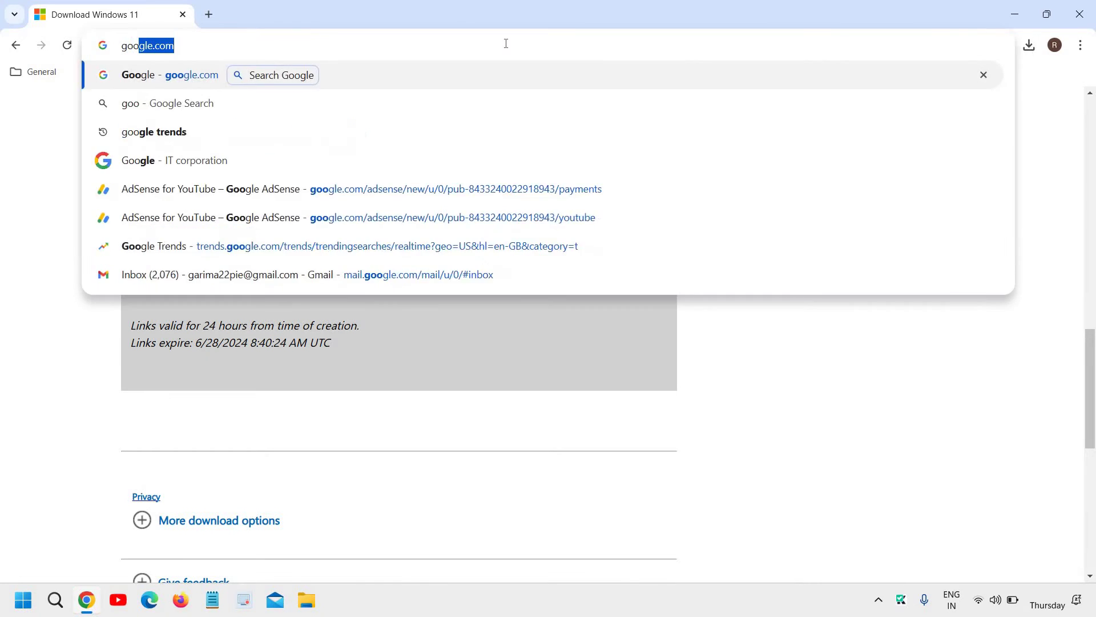
{"action": "key", "text": "Return"}
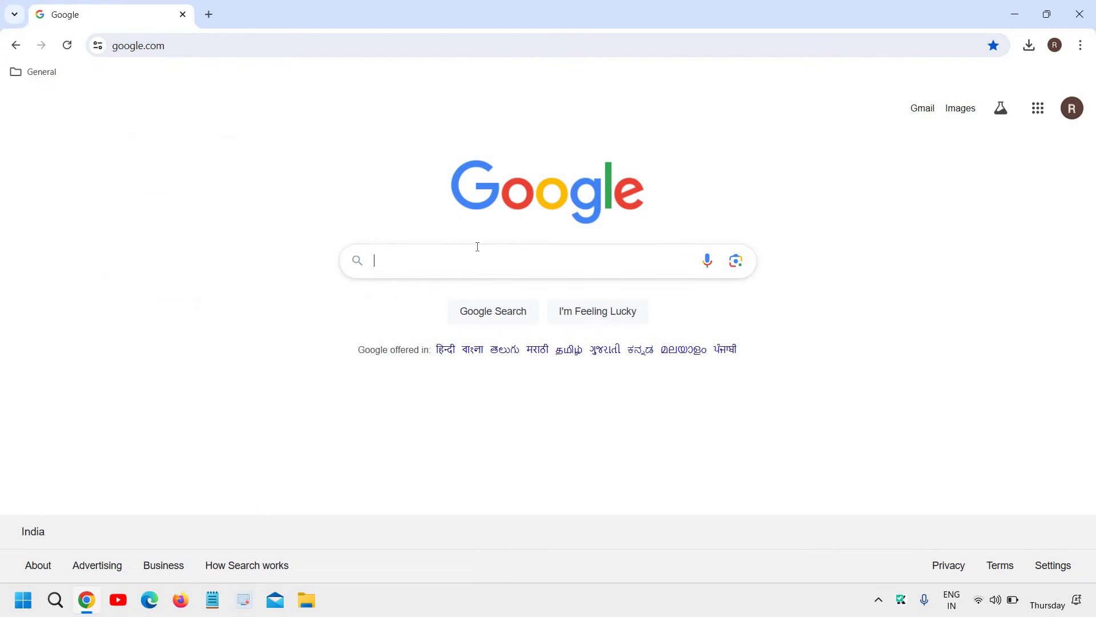
{"action": "type", "text": "rufu"}
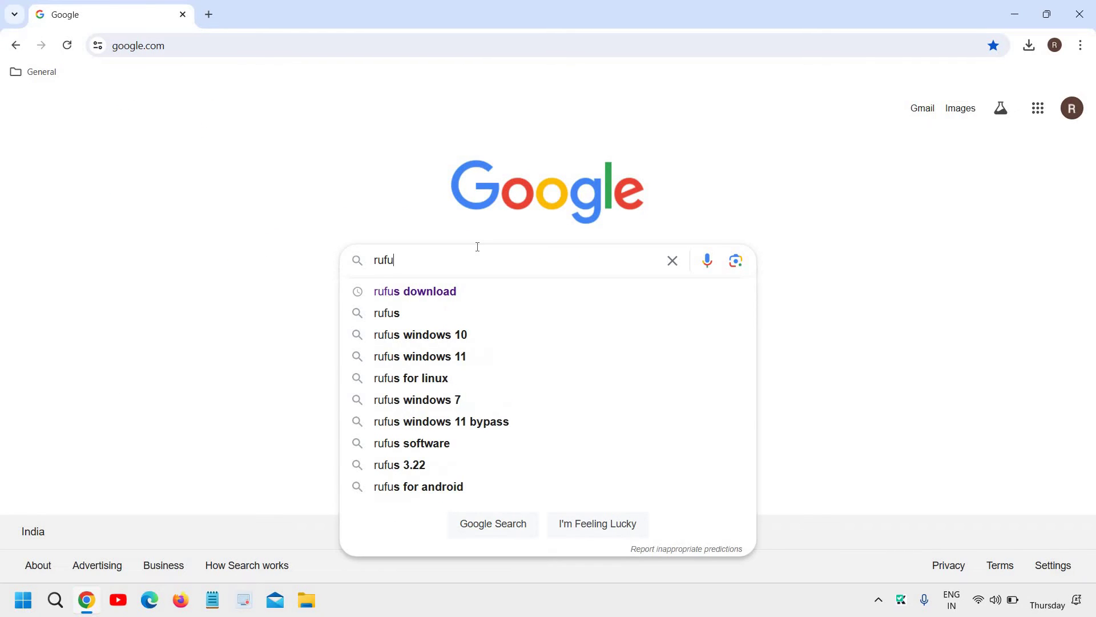
{"action": "type", "text": "s"}
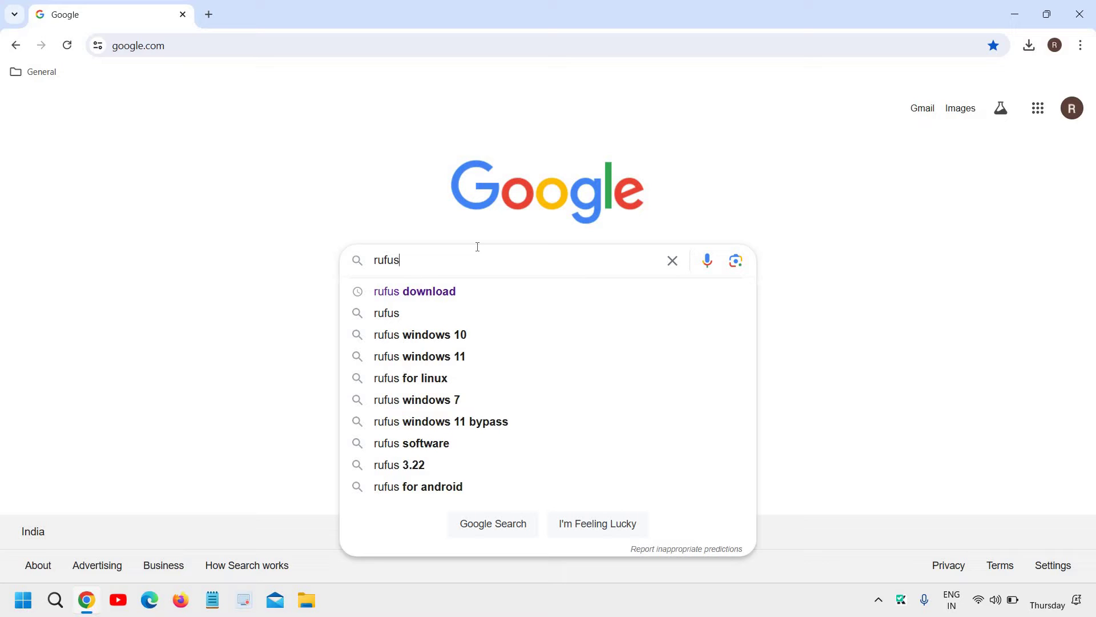
{"action": "key", "text": "Down"}
{"action": "key", "text": "Return"}
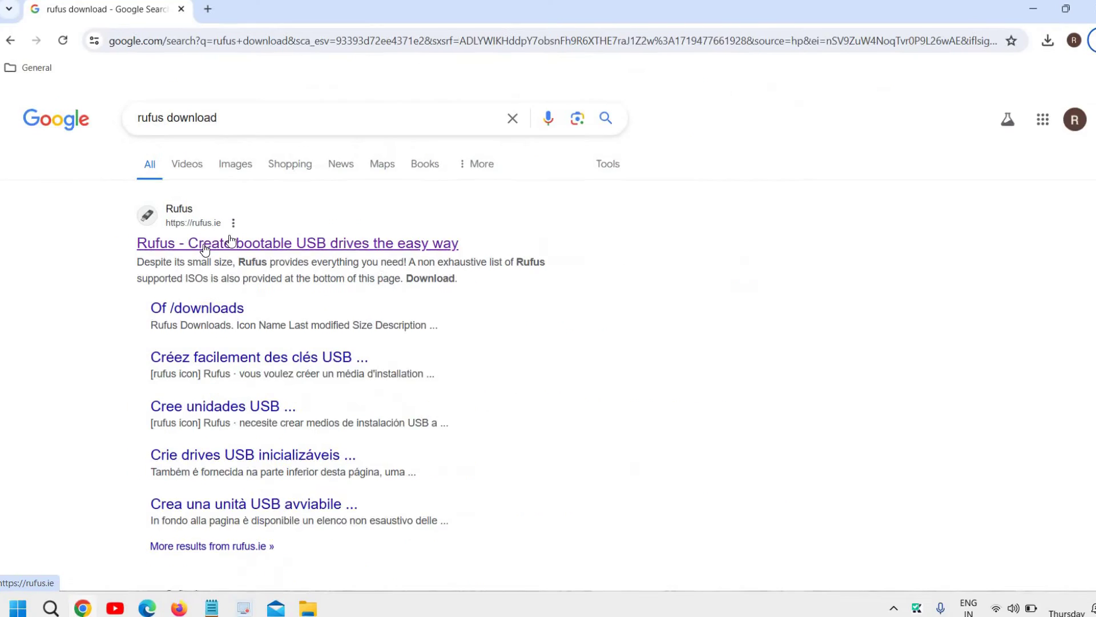
On rufus.ie, download the x64 rufus-4.5.exe release and dismiss the pop-up ad
{"action": "left_click", "coordinate": [204, 247]}
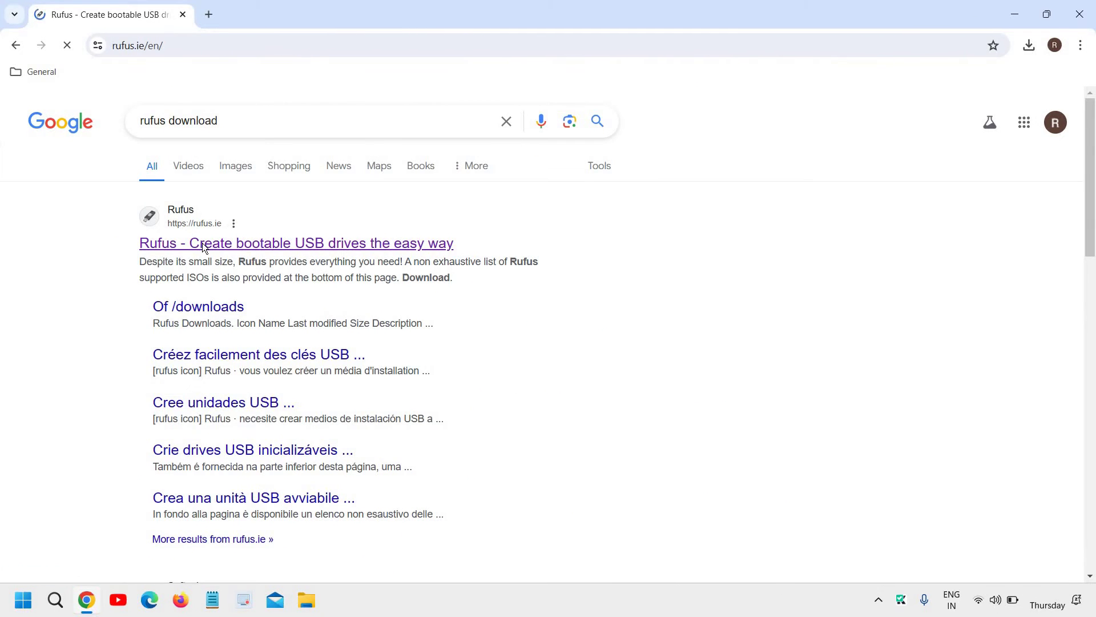
{"action": "scroll", "coordinate": [252, 282], "scroll_direction": "down", "scroll_amount": 15}
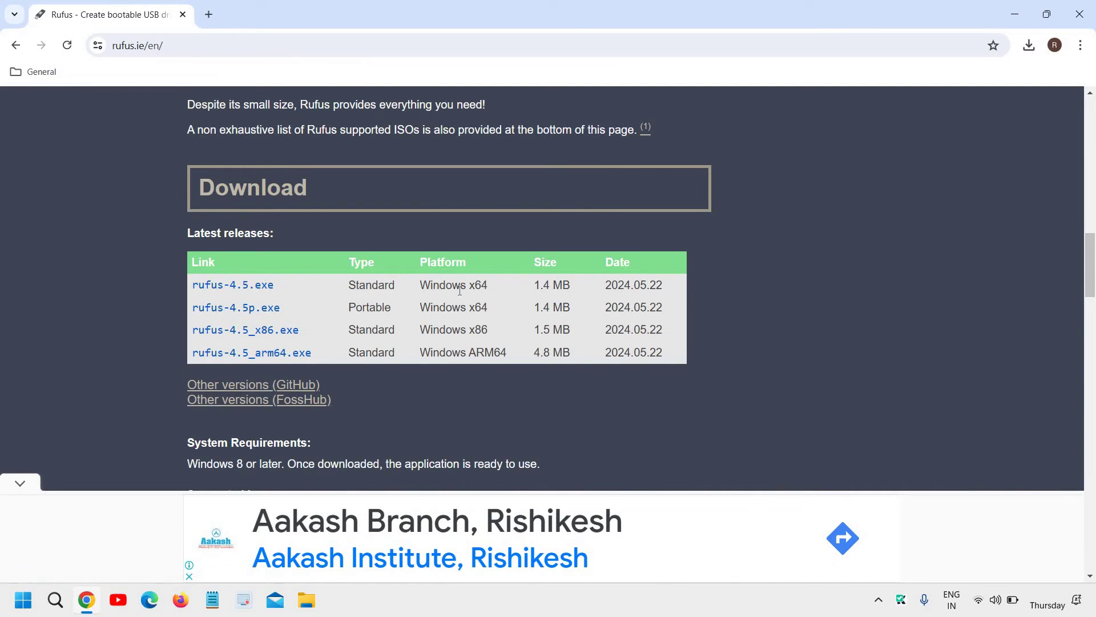
{"action": "left_click", "coordinate": [229, 286]}
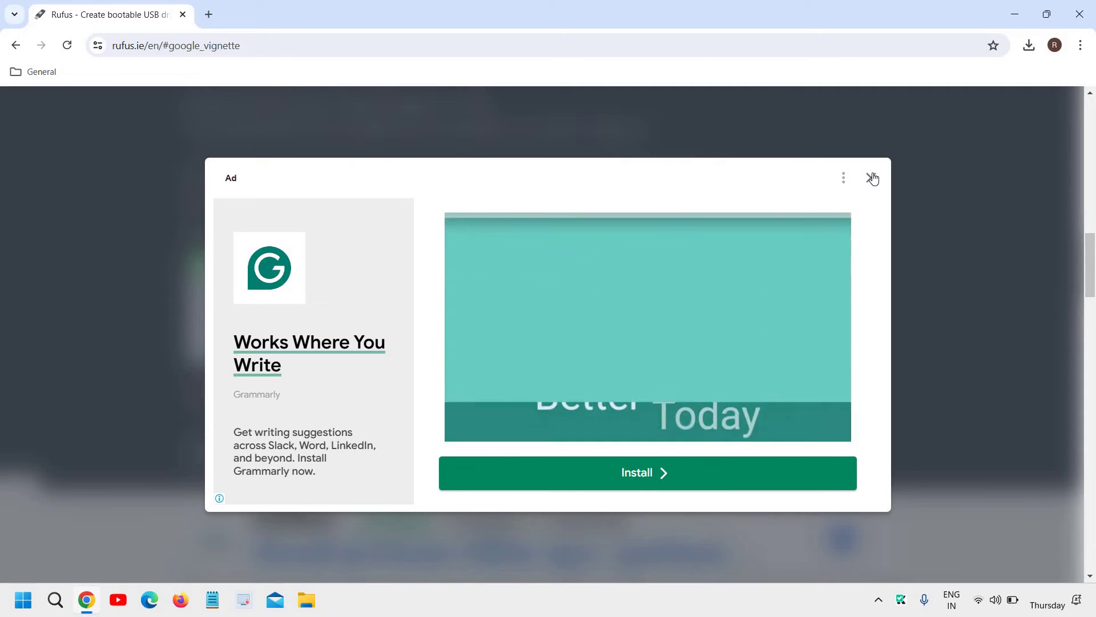
{"action": "left_click", "coordinate": [872, 177]}
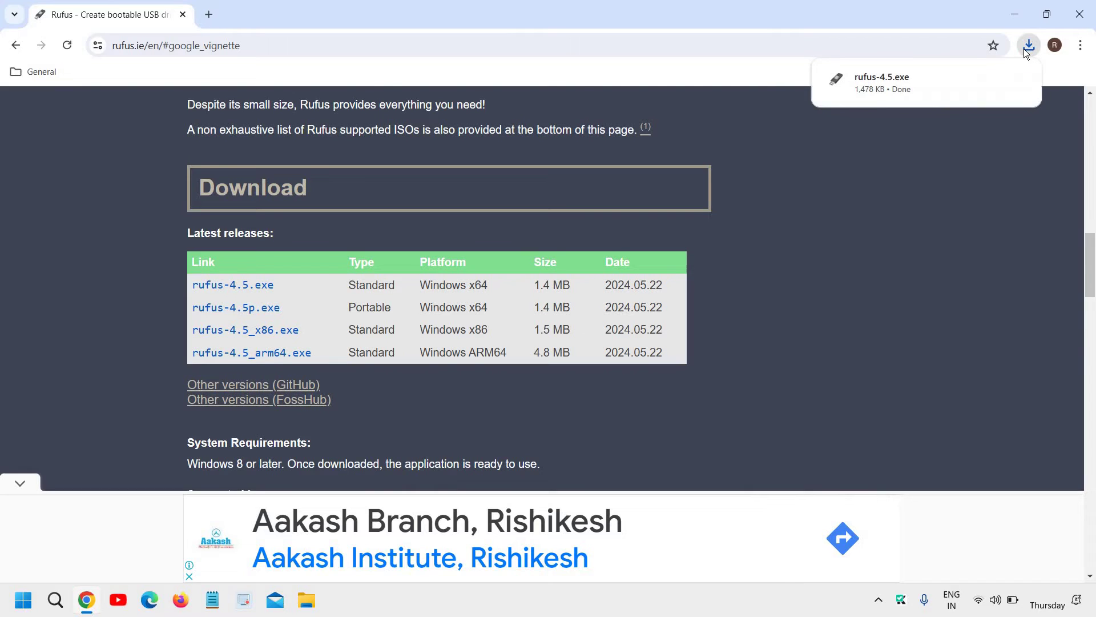
Launch the downloaded rufus-4.5.exe and close the Chrome window
{"action": "left_click", "coordinate": [964, 85]}
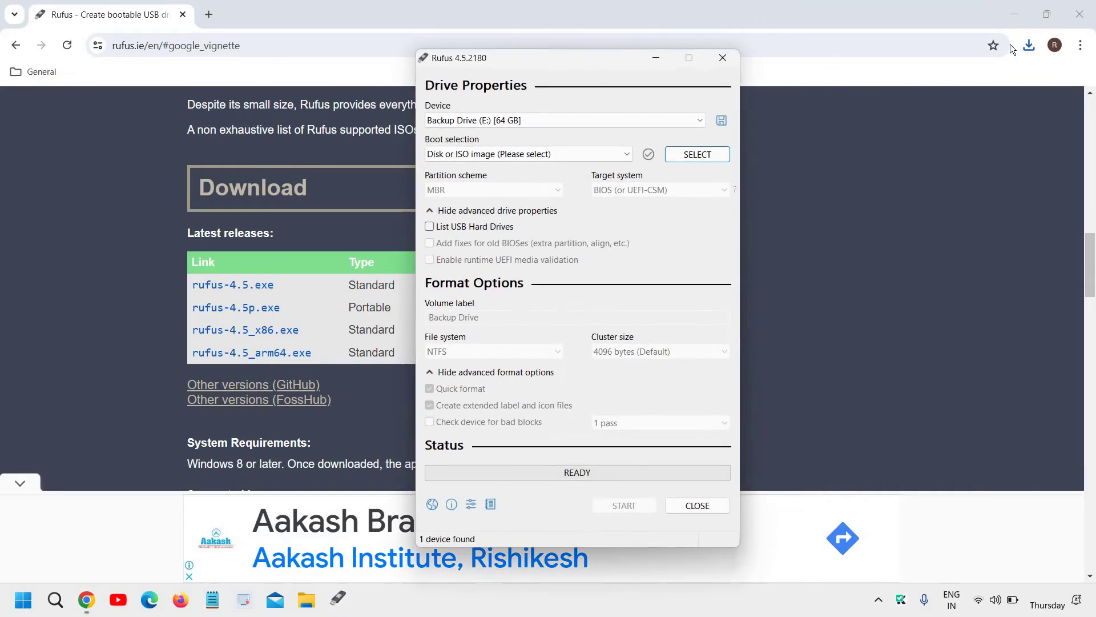
{"action": "left_click", "coordinate": [1080, 14]}
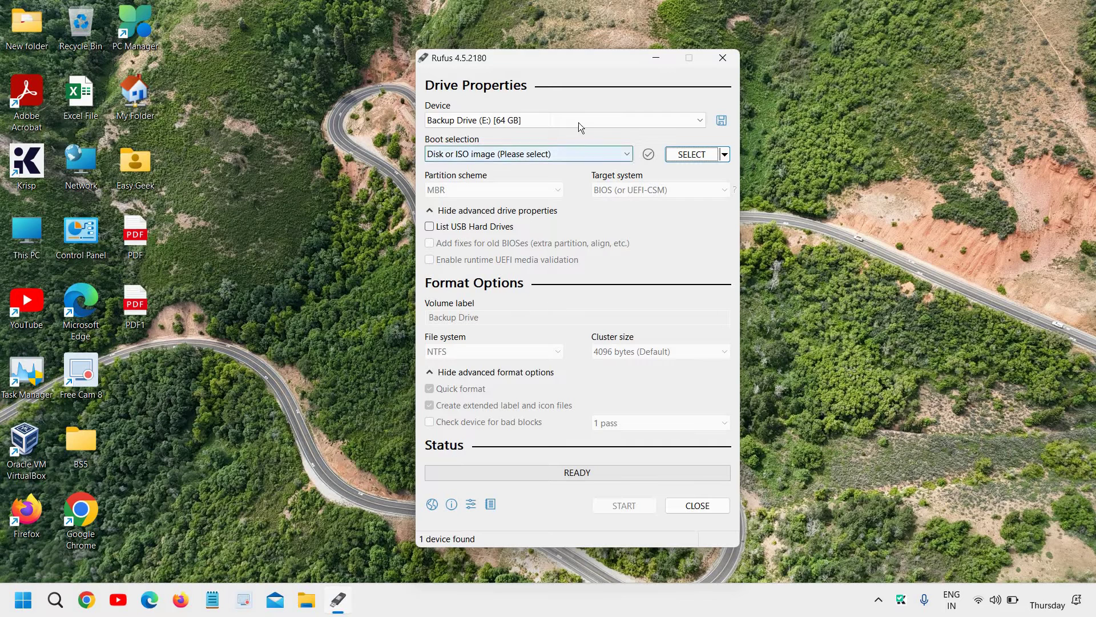
Choose Backup Drive (E:) [64 GB] from the Device list
{"action": "left_click", "coordinate": [599, 120]}
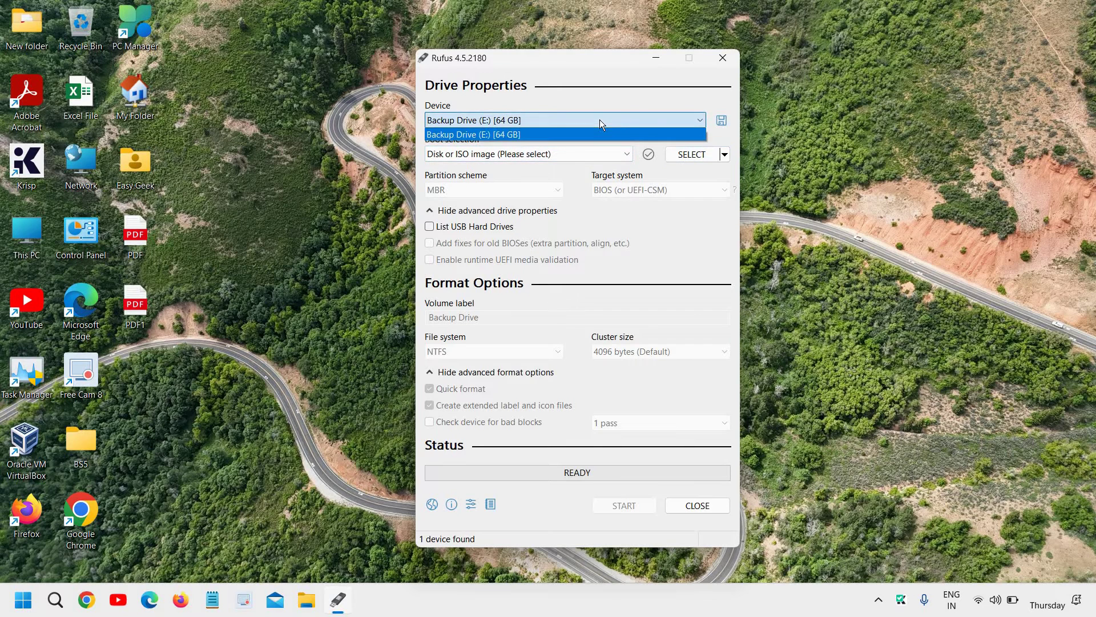
{"action": "left_click", "coordinate": [548, 132]}
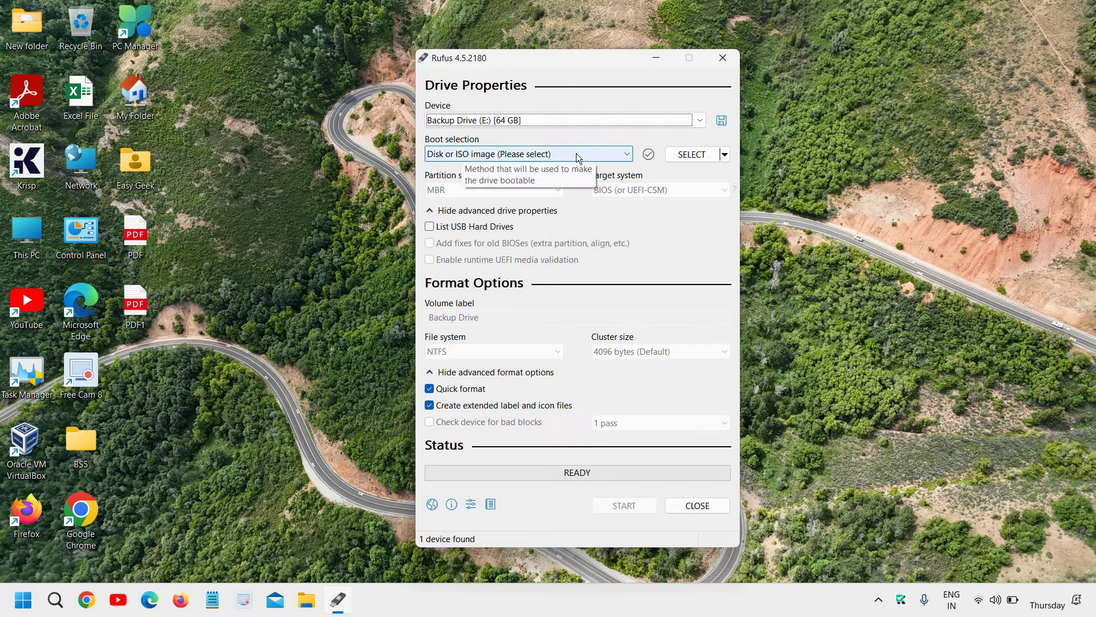
Select Win11_23H2_English_x64.iso from Documents > ISO as the boot image
{"action": "left_click", "coordinate": [532, 155]}
{"action": "left_click", "coordinate": [532, 155]}
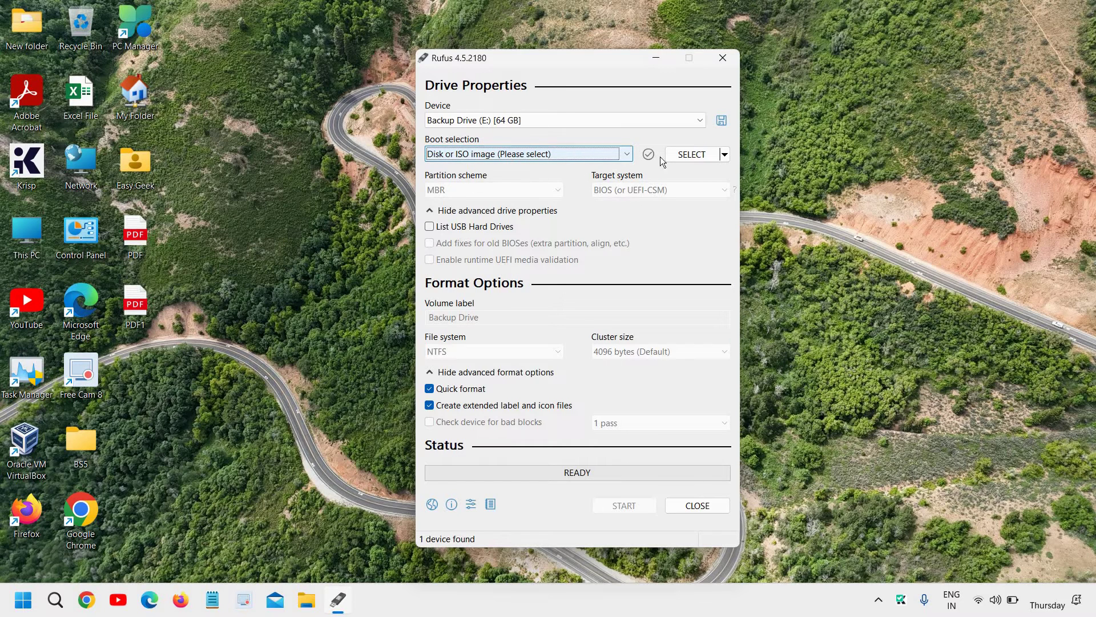
{"action": "left_click", "coordinate": [696, 158]}
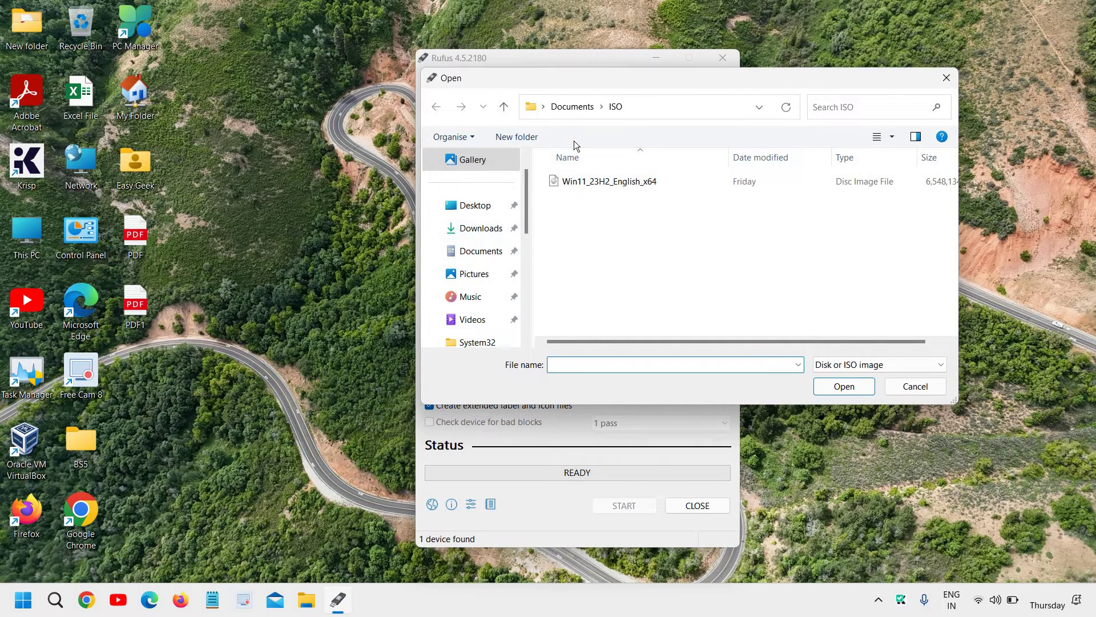
{"action": "left_click", "coordinate": [593, 184]}
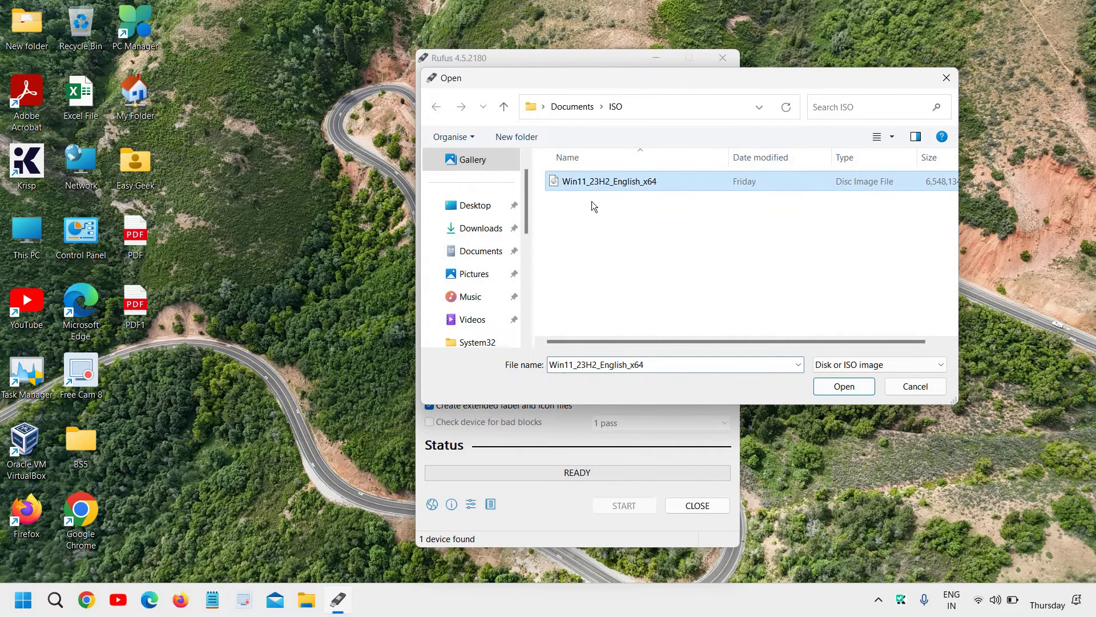
{"action": "left_click", "coordinate": [847, 386]}
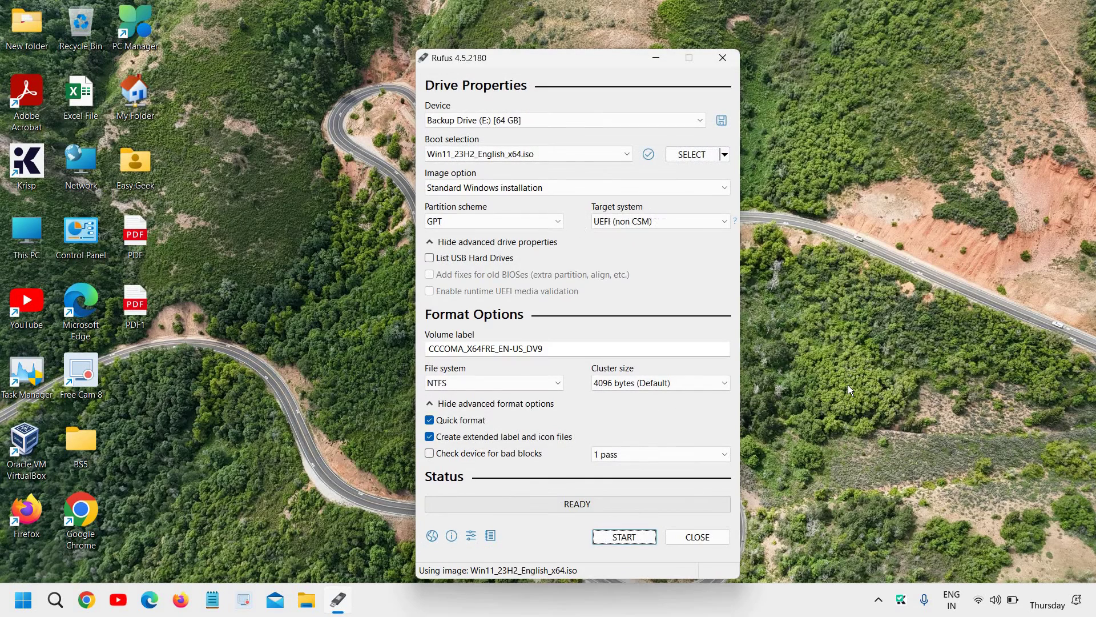
{"action": "left_click", "coordinate": [646, 193]}
{"action": "left_click", "coordinate": [646, 193]}
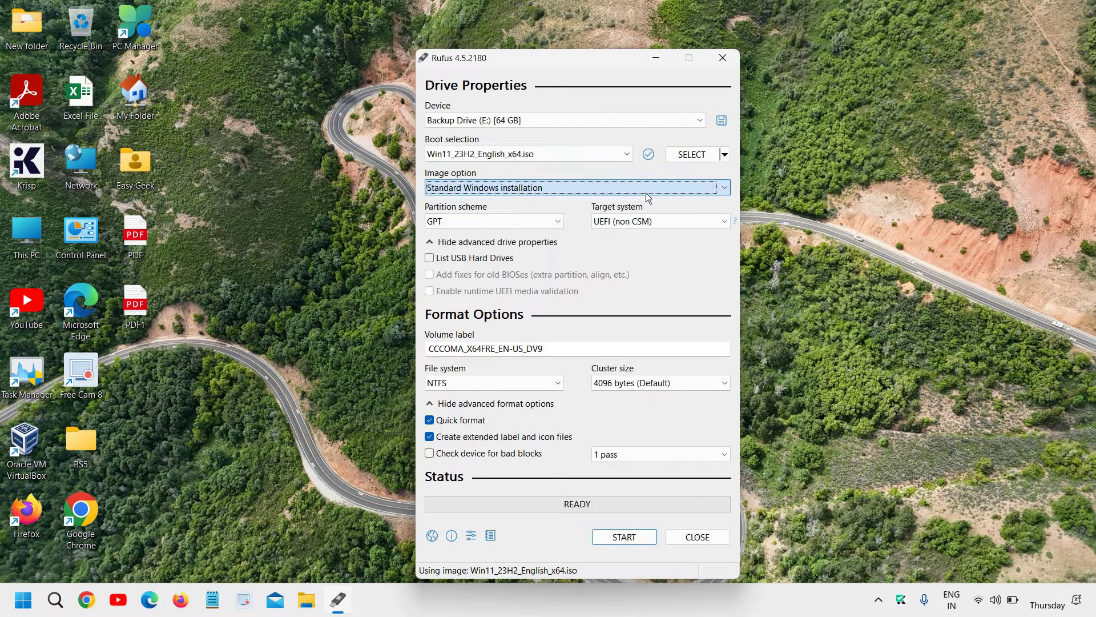
{"action": "left_click", "coordinate": [535, 219]}
{"action": "left_click", "coordinate": [460, 234]}
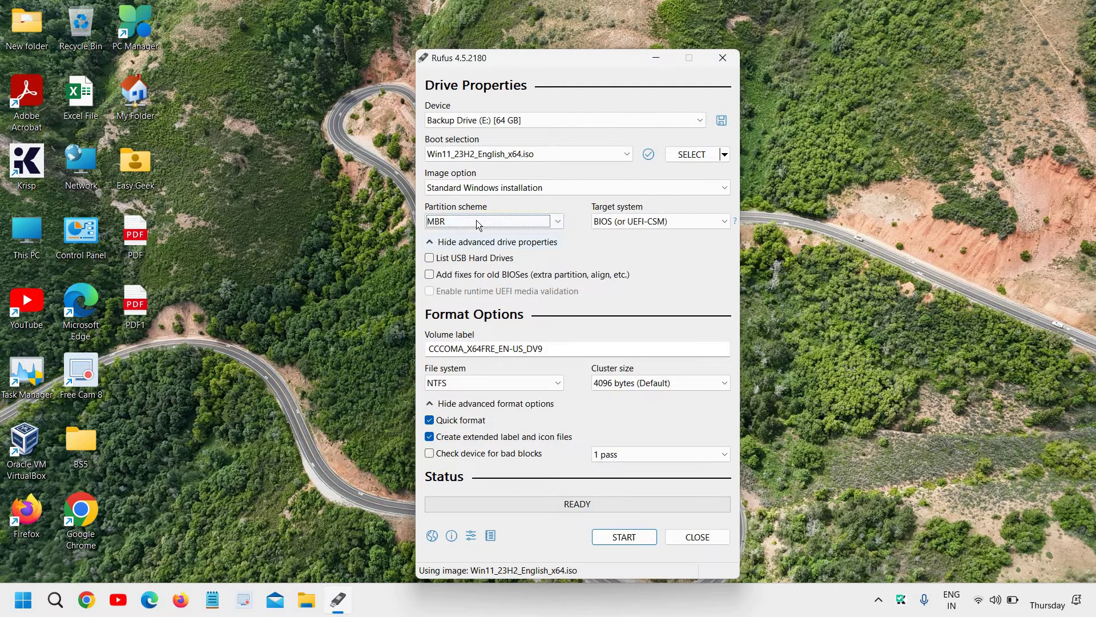
{"action": "left_click", "coordinate": [477, 221]}
{"action": "left_click", "coordinate": [473, 243]}
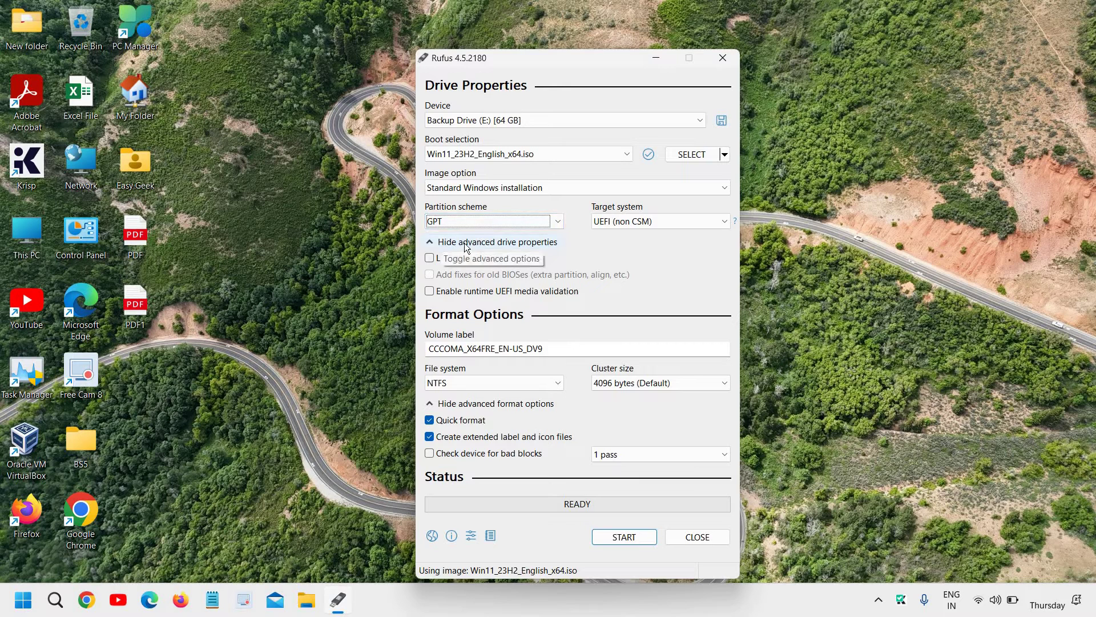
{"action": "left_click", "coordinate": [489, 219]}
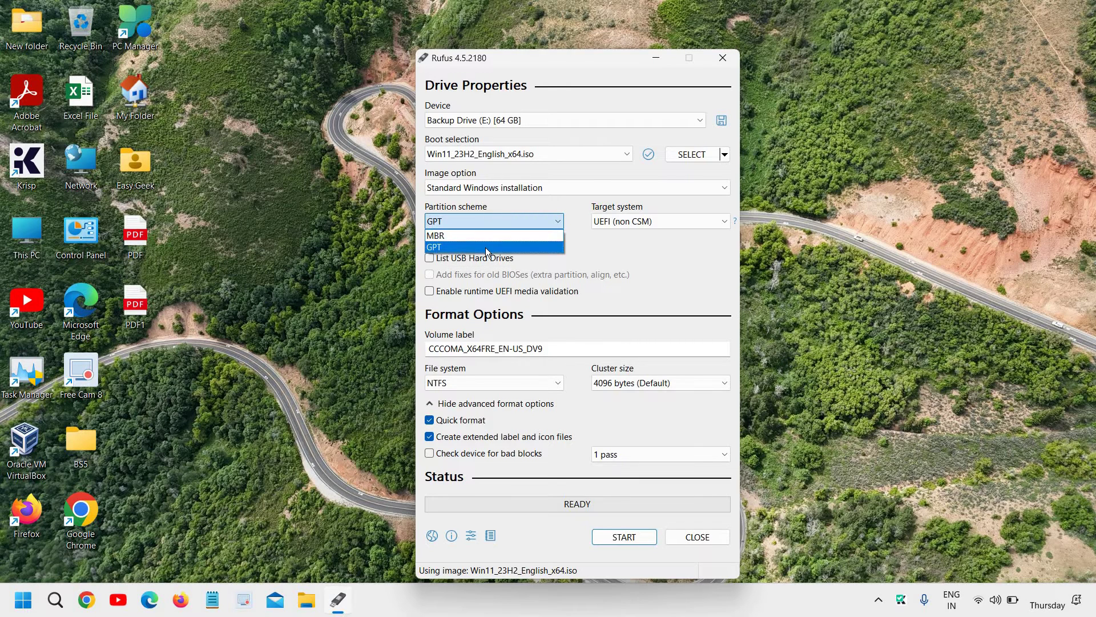
{"action": "left_click", "coordinate": [485, 248]}
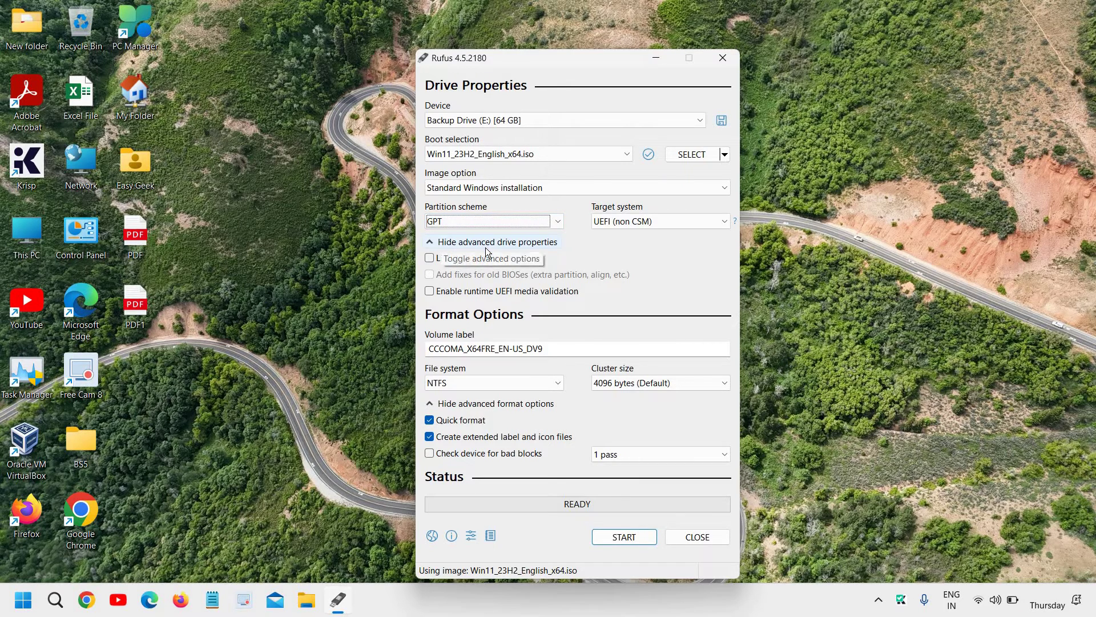
{"action": "left_click", "coordinate": [649, 221]}
{"action": "left_click", "coordinate": [629, 231]}
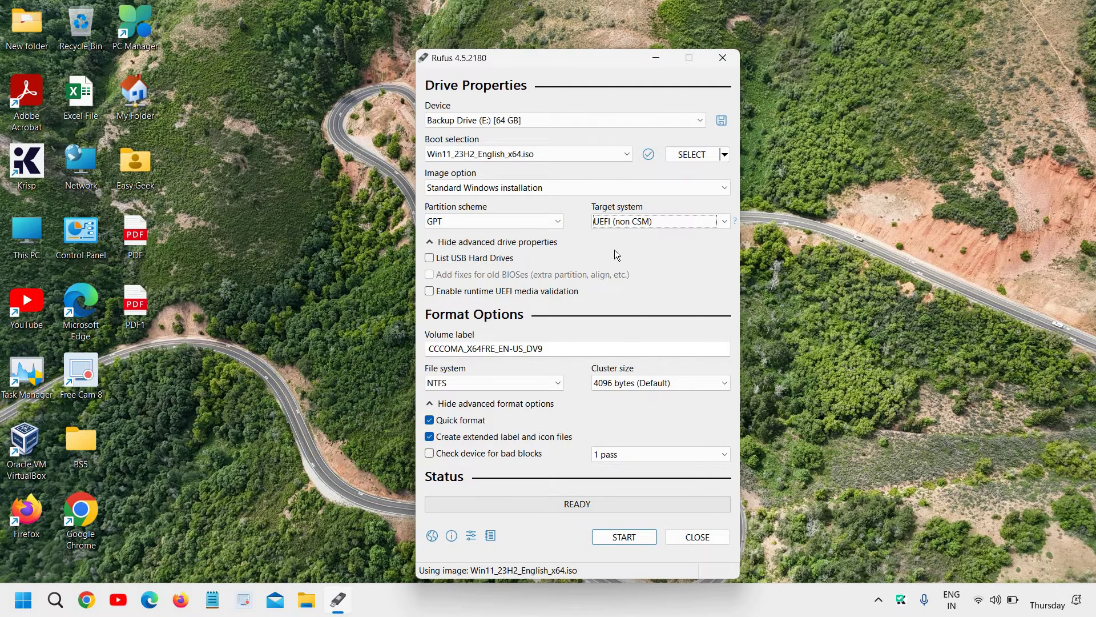
Set the volume label to 'Windows 11' and start writing the drive
{"action": "double_click", "coordinate": [561, 350]}
{"action": "type", "text": "W"}
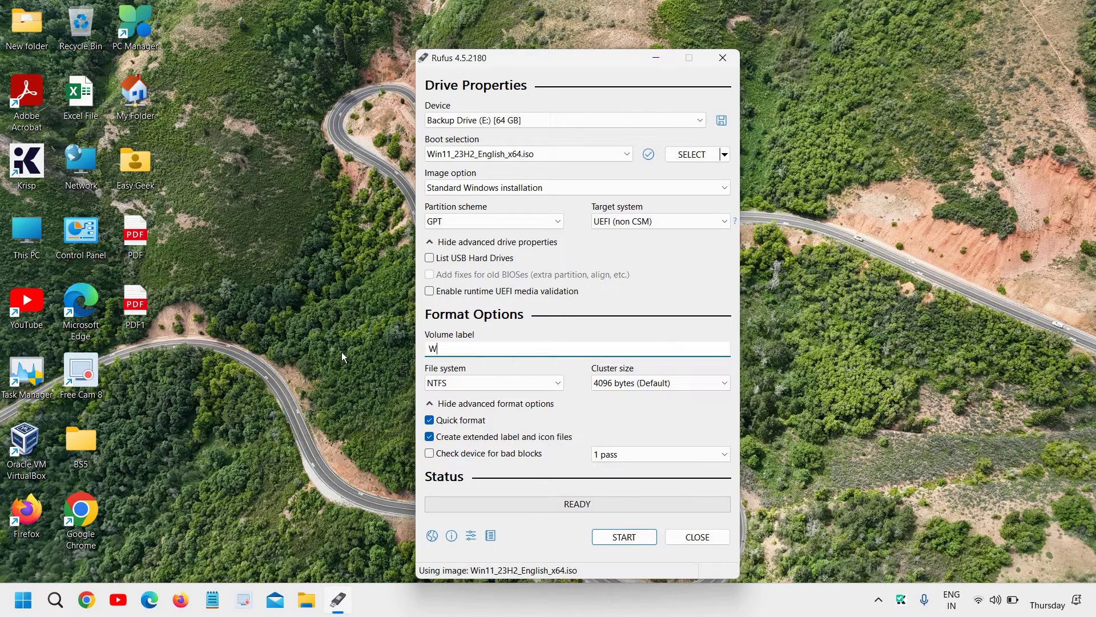
{"action": "type", "text": "indows 11"}
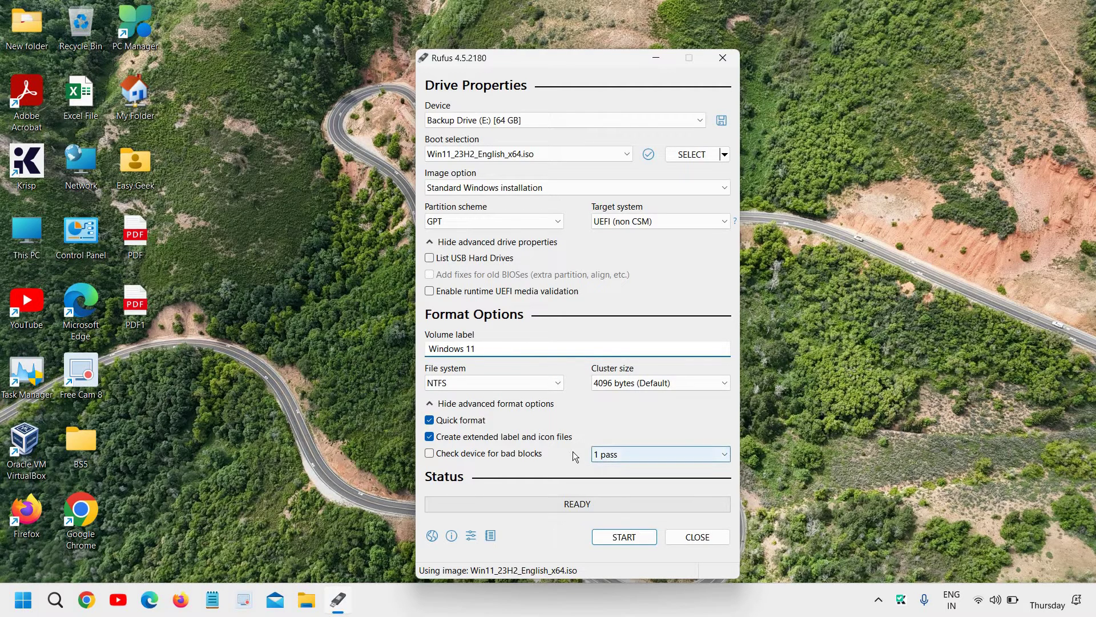
{"action": "left_click", "coordinate": [622, 540]}
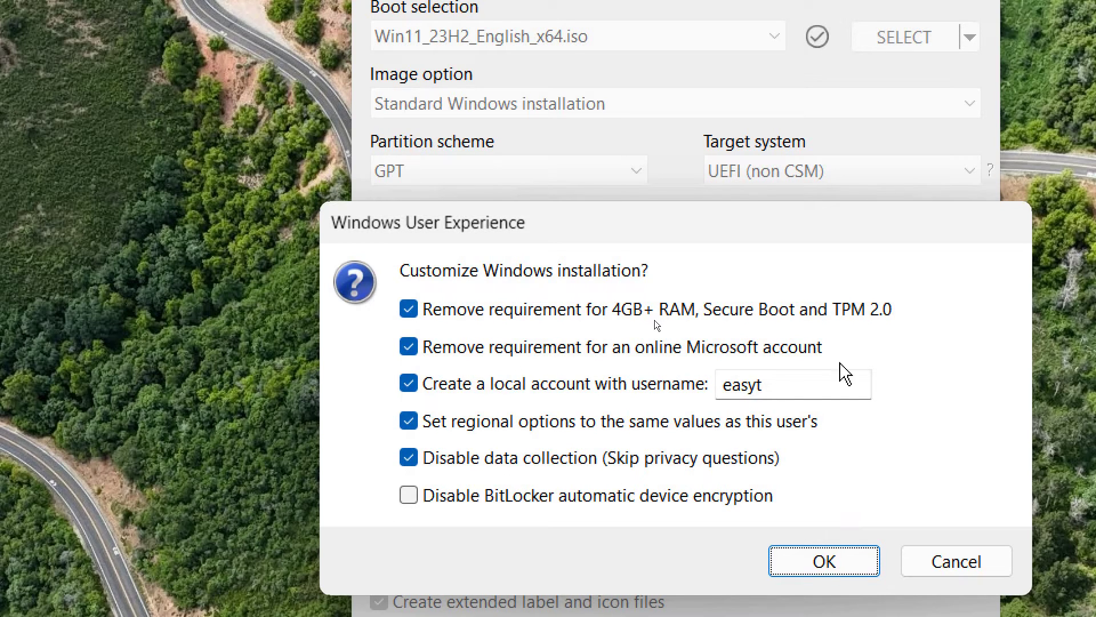
Keep the RAM, Secure Boot and TPM removal options, replace the local account username with a new one, and confirm
{"action": "left_click_drag", "start_coordinate": [805, 382], "coordinate": [710, 382]}
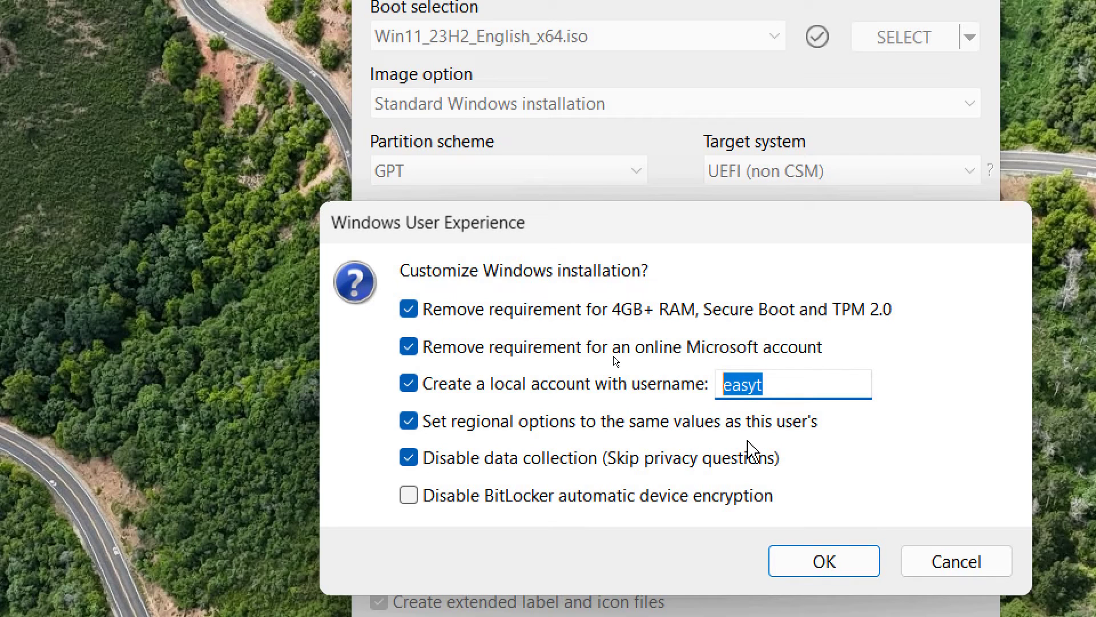
{"action": "type", "text": "Admin"}
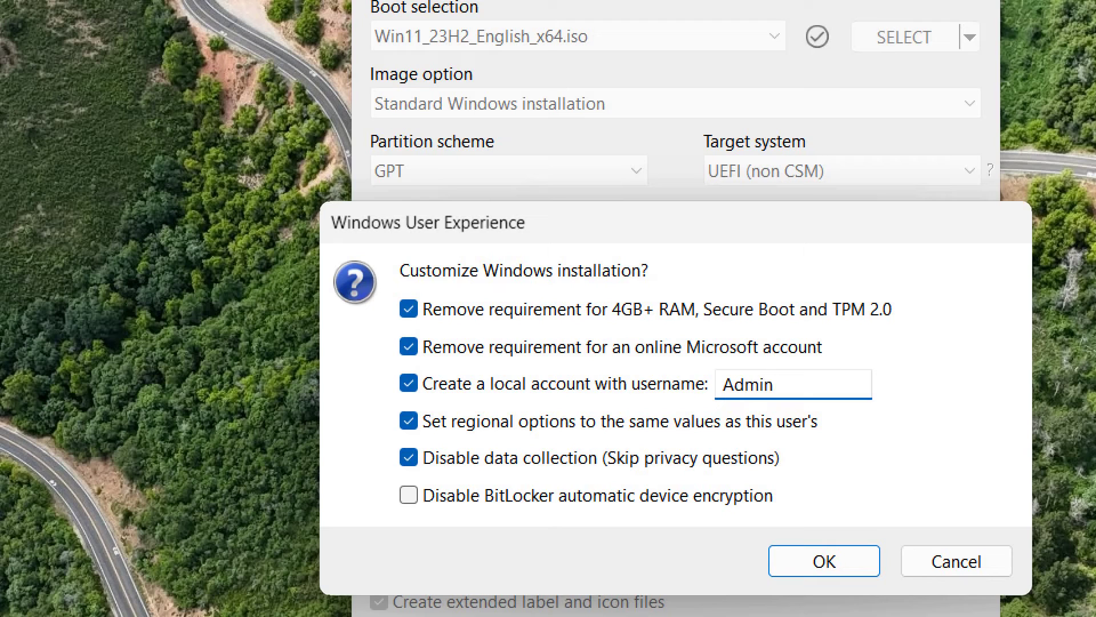
{"action": "key", "text": "BackSpace"}
{"action": "key", "text": "BackSpace"}
{"action": "key", "text": "BackSpace"}
{"action": "key", "text": "BackSpace"}
{"action": "key", "text": "BackSpace"}
{"action": "type", "text": "John"}
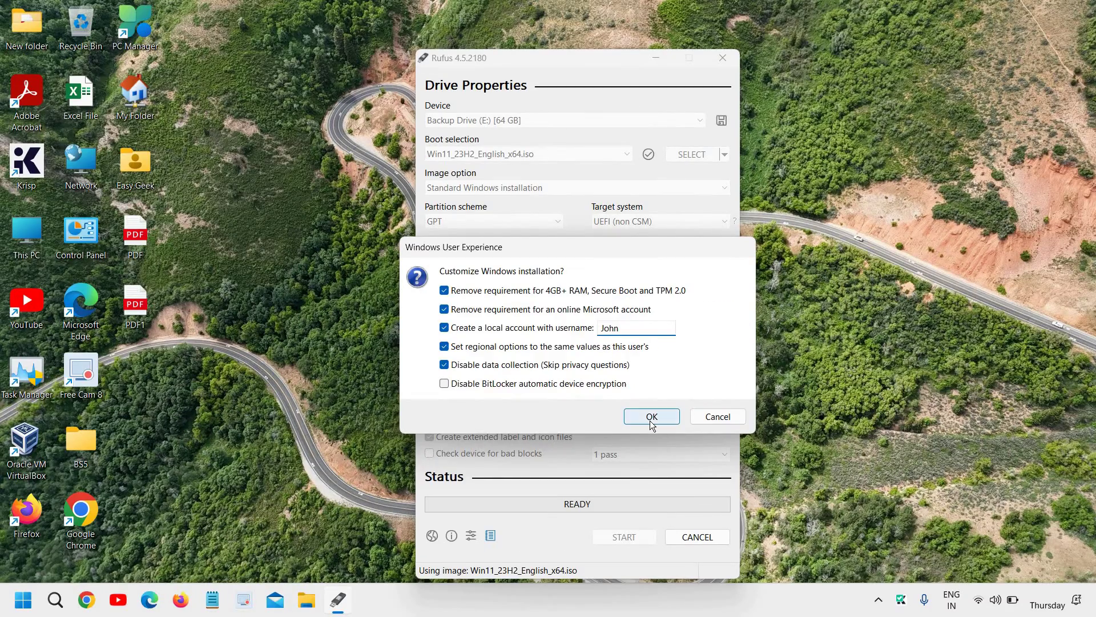
{"action": "left_click", "coordinate": [649, 420]}
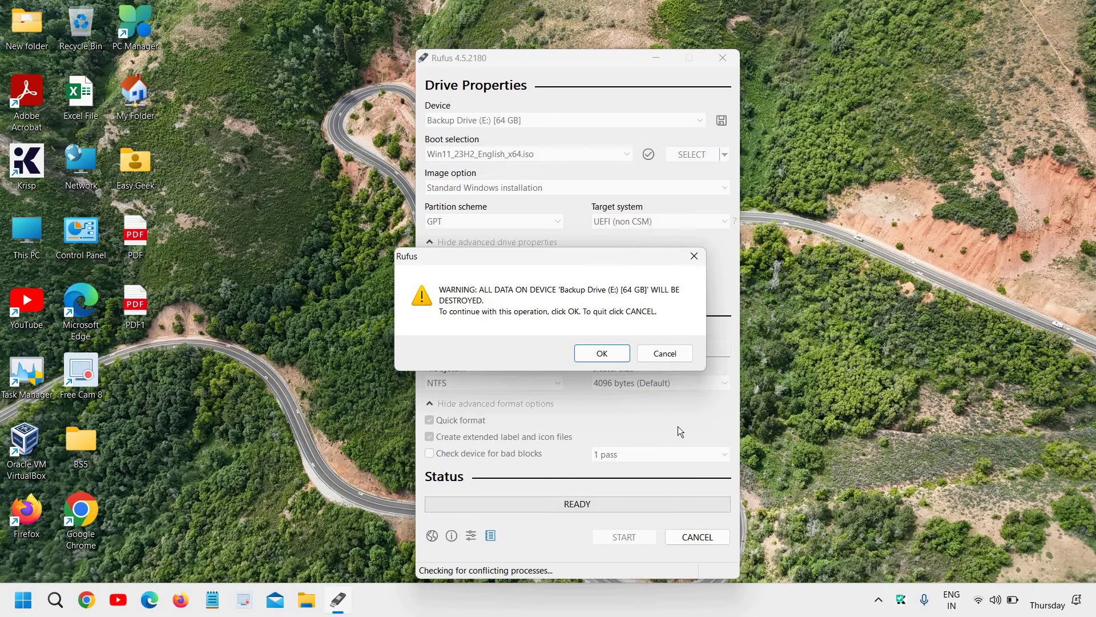
Cancel the data-erase warning and the reopened customization dialog so the USB drive is left unwritten
{"action": "left_click", "coordinate": [672, 354]}
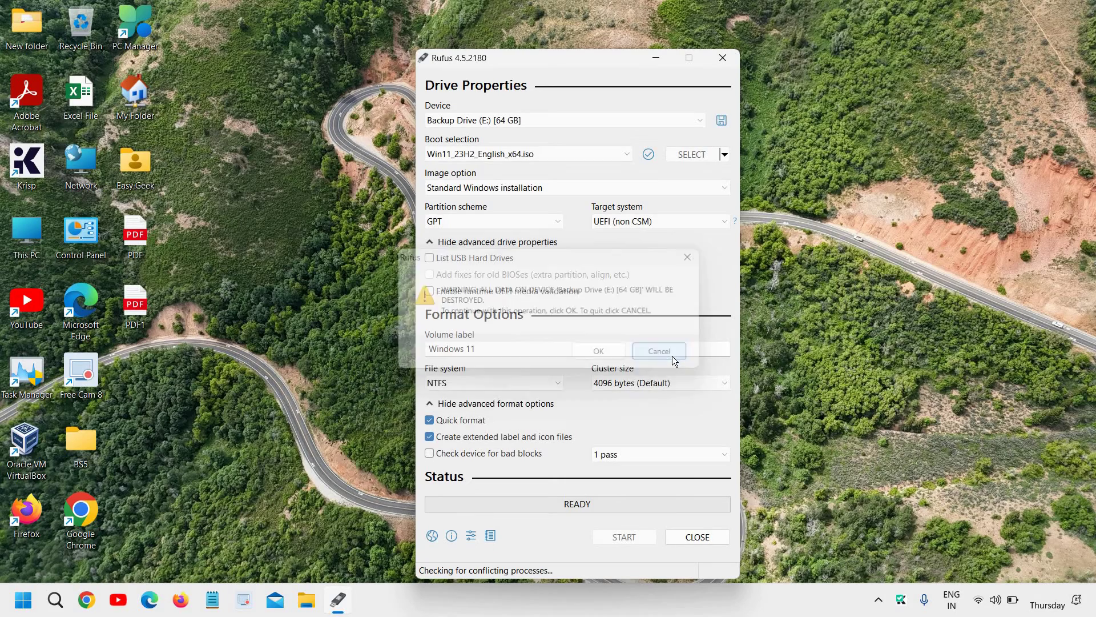
{"action": "left_click", "coordinate": [635, 537]}
{"action": "left_click", "coordinate": [714, 416]}
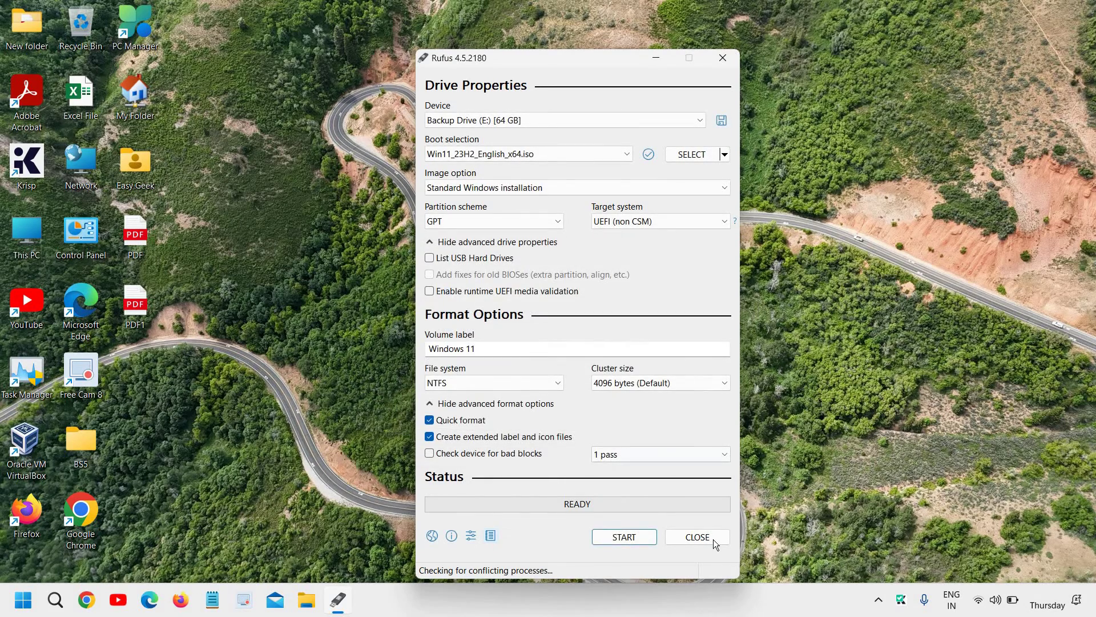
Close Rufus without writing to the drive
{"action": "left_click", "coordinate": [714, 537]}
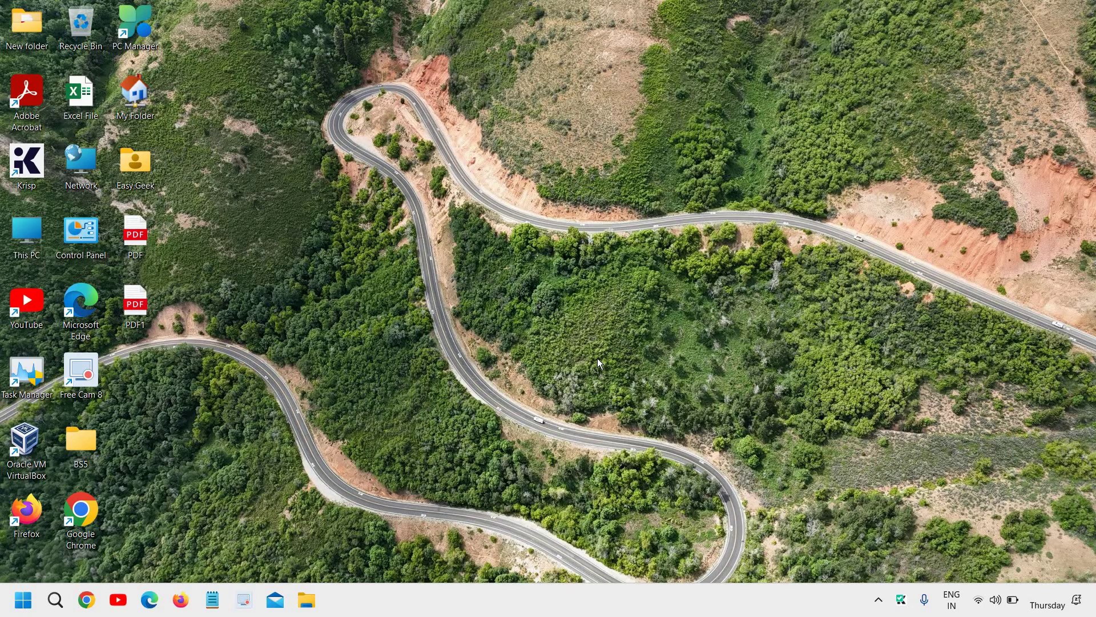